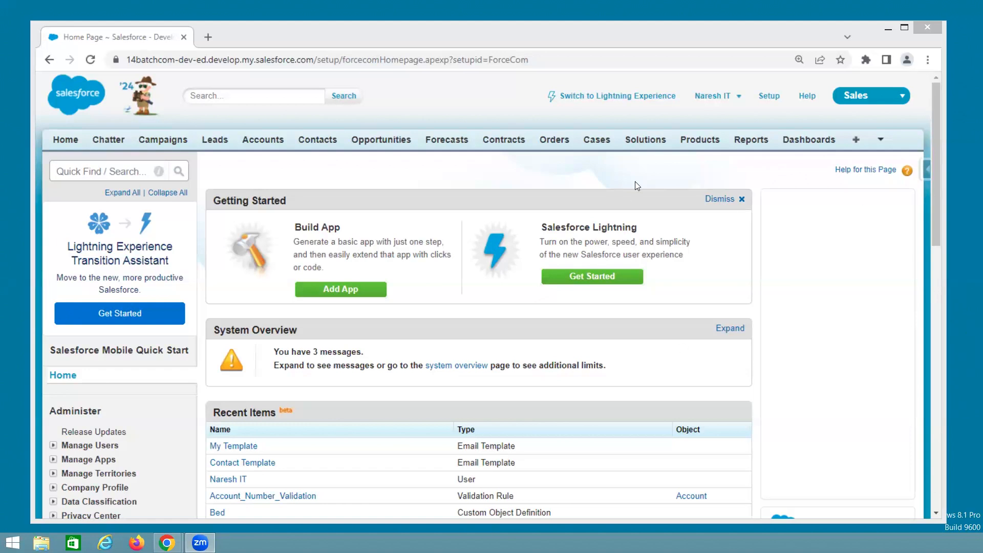
Step: Open the Salesforce Setup page, and open Excalidraw in a new browser tab
{"action": "left_click", "coordinate": [766, 100]}
{"action": "left_click", "coordinate": [765, 97]}
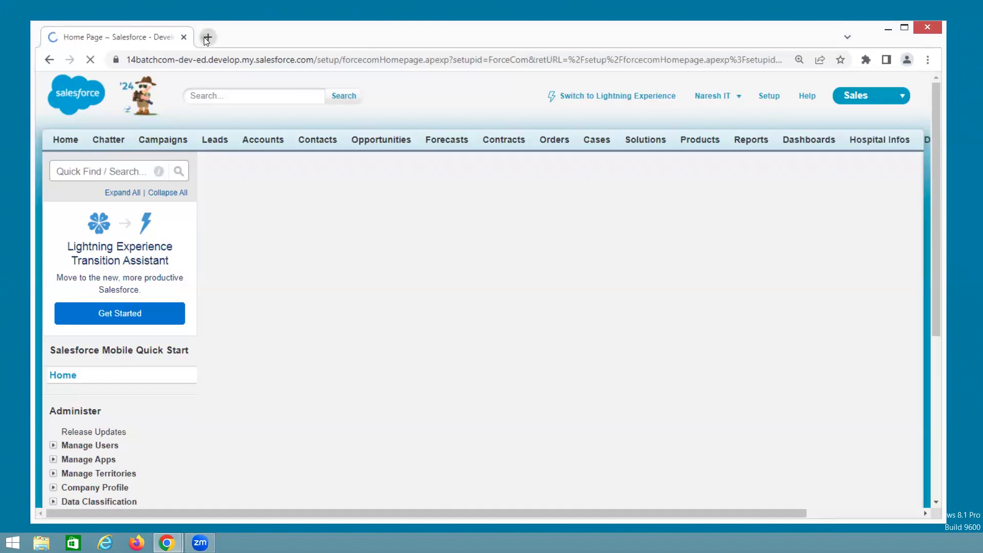
{"action": "left_click", "coordinate": [204, 37]}
{"action": "type", "text": "ex"}
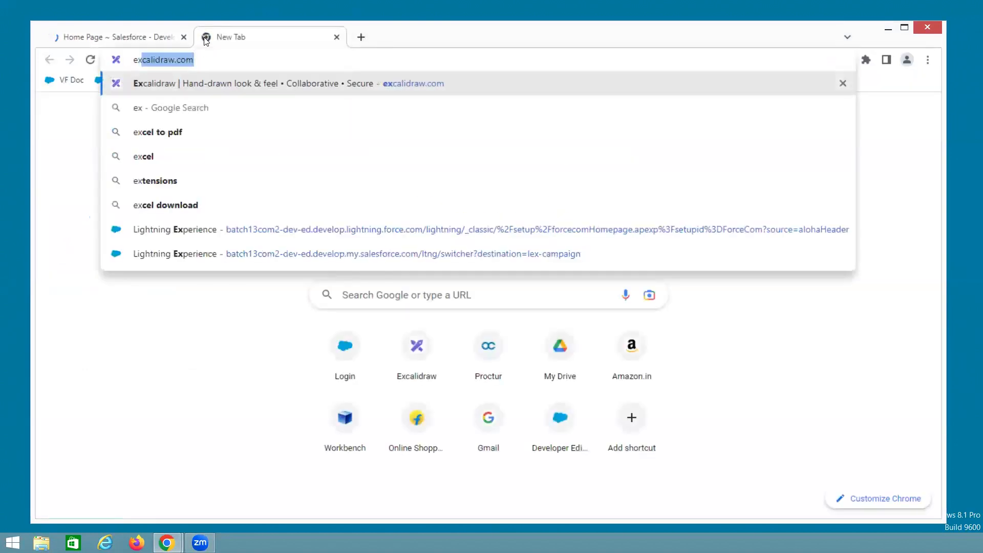
{"action": "key", "text": "Return"}
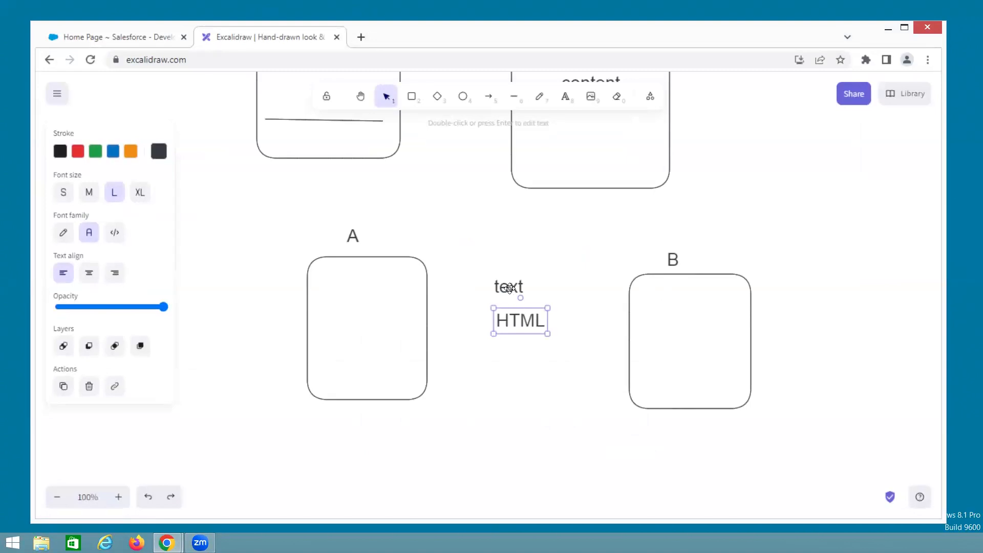
Step: Add a "Custom" label below the "text" label between boxes A and B, and delete the "HTML" label
{"action": "left_click", "coordinate": [510, 288]}
{"action": "left_click", "coordinate": [507, 316]}
{"action": "left_click_drag", "start_coordinate": [507, 310], "coordinate": [512, 349]}
{"action": "double_click", "coordinate": [501, 318]}
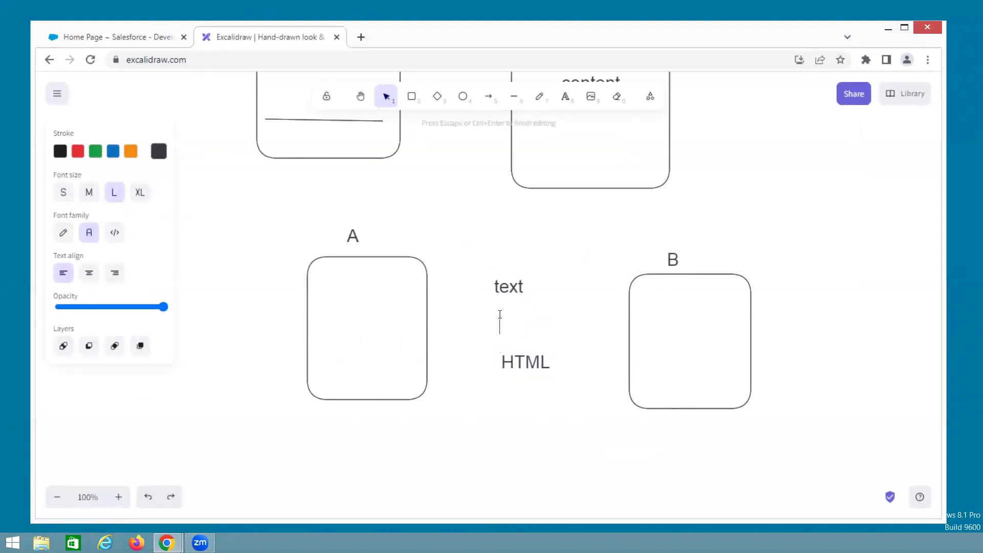
{"action": "type", "text": "Custom"}
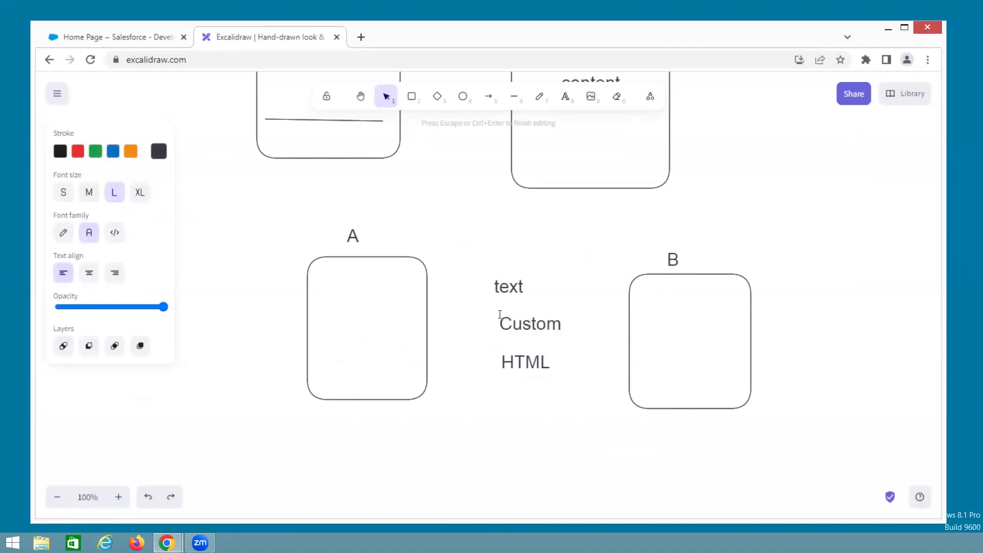
{"action": "left_click", "coordinate": [515, 361]}
{"action": "key", "text": "Delete"}
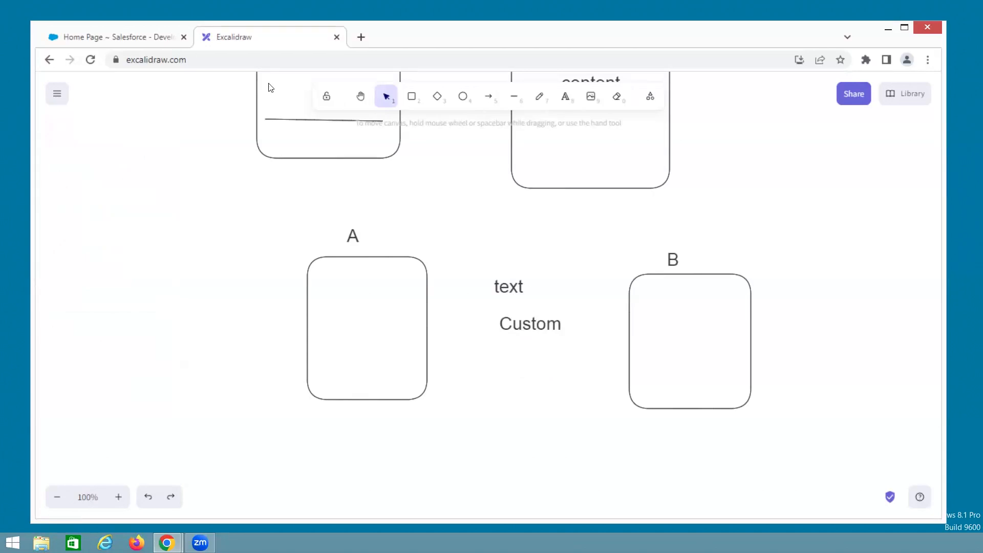
Step: Switch to Salesforce, find Classic Email Templates in Setup by searching for "email templ", and start a new template
{"action": "left_click", "coordinate": [146, 38]}
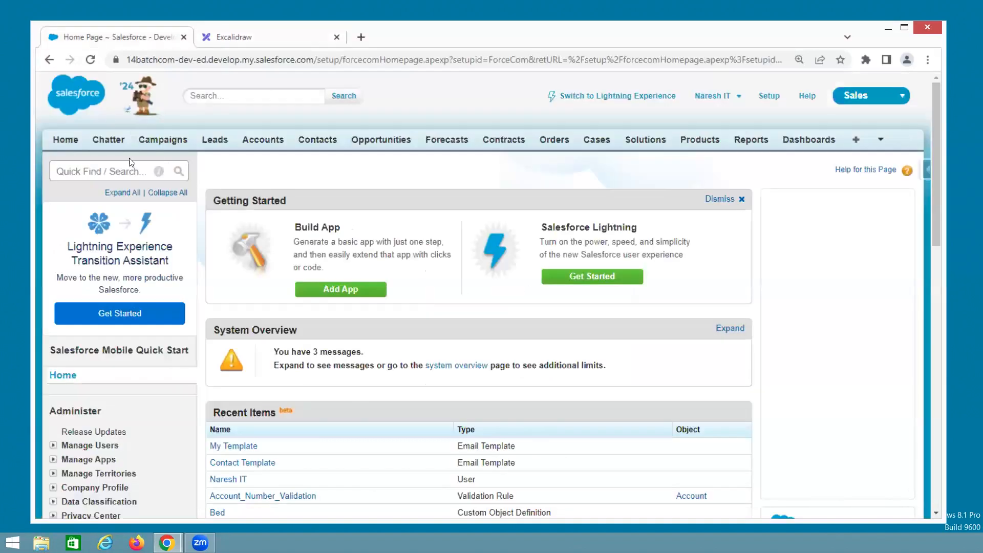
{"action": "left_click", "coordinate": [118, 173]}
{"action": "type", "text": "email"}
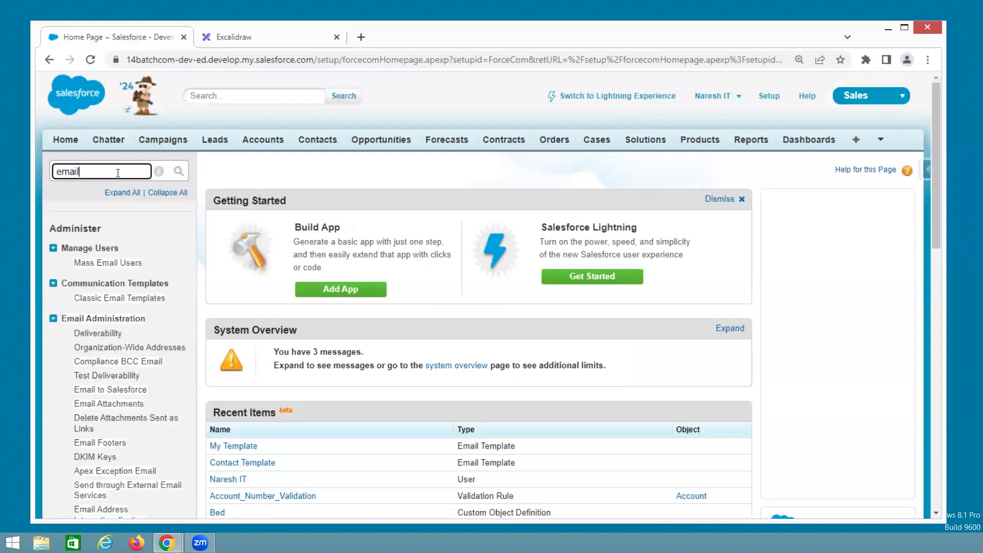
{"action": "type", "text": " templ"}
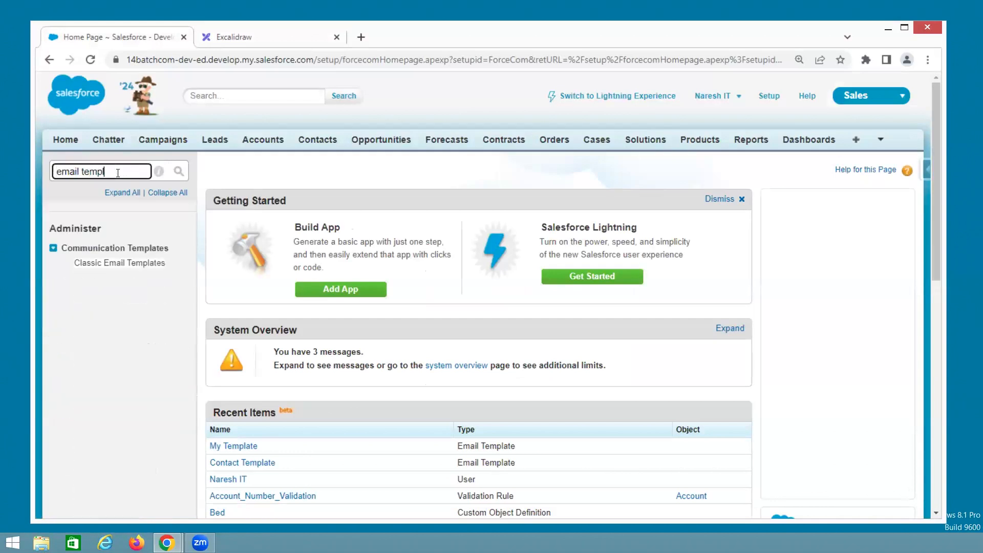
{"action": "left_click", "coordinate": [131, 263]}
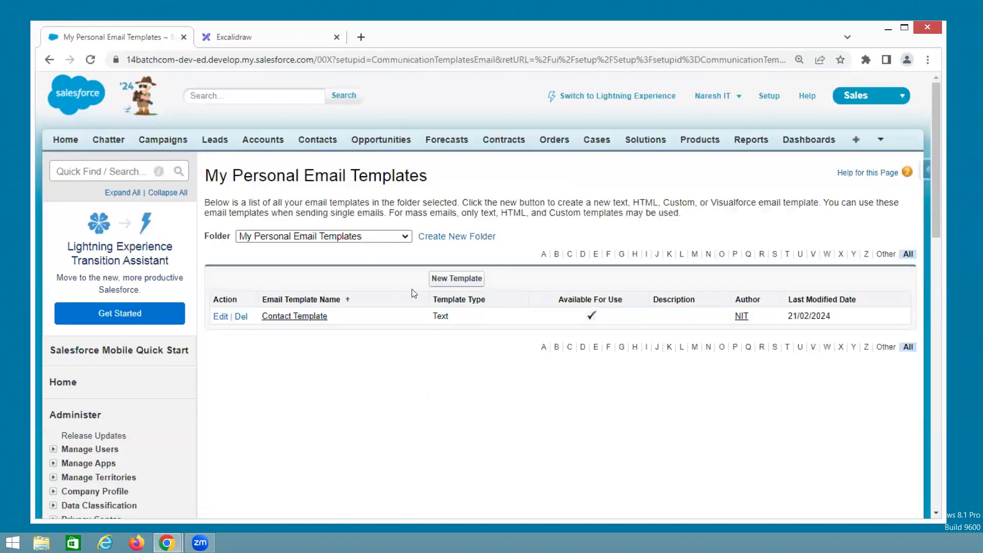
{"action": "left_click", "coordinate": [446, 282]}
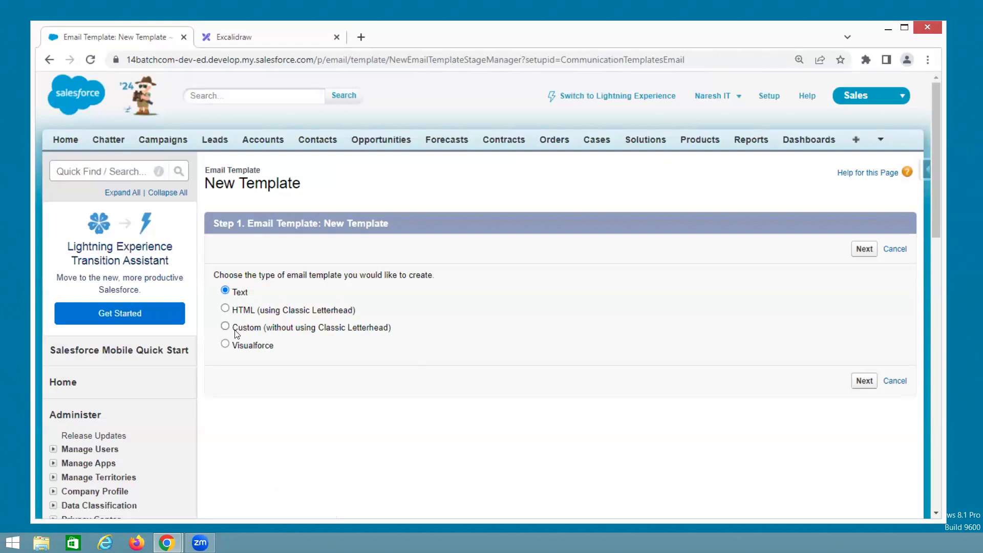
{"action": "left_click_drag", "start_coordinate": [232, 331], "coordinate": [259, 333]}
{"action": "left_click_drag", "start_coordinate": [259, 312], "coordinate": [353, 315]}
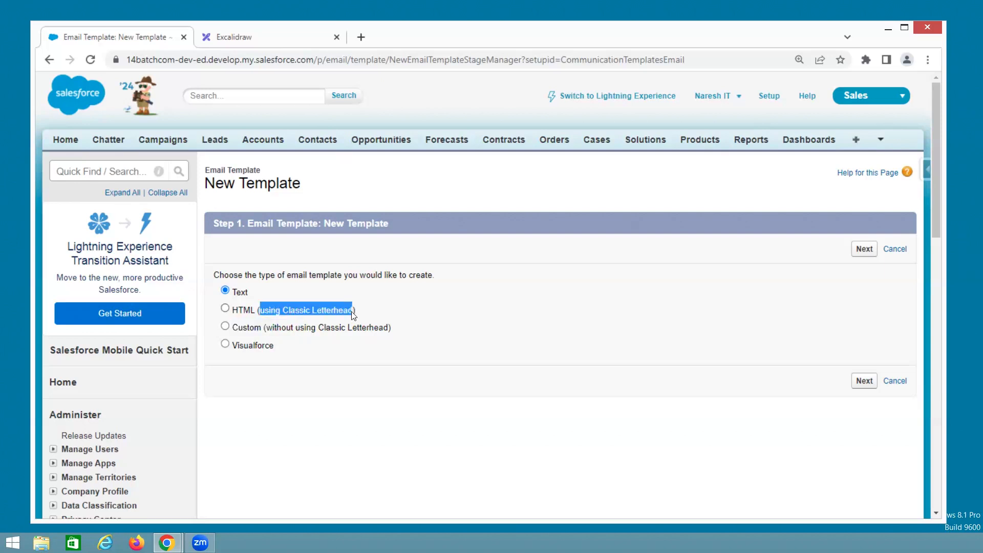
{"action": "left_click", "coordinate": [283, 42]}
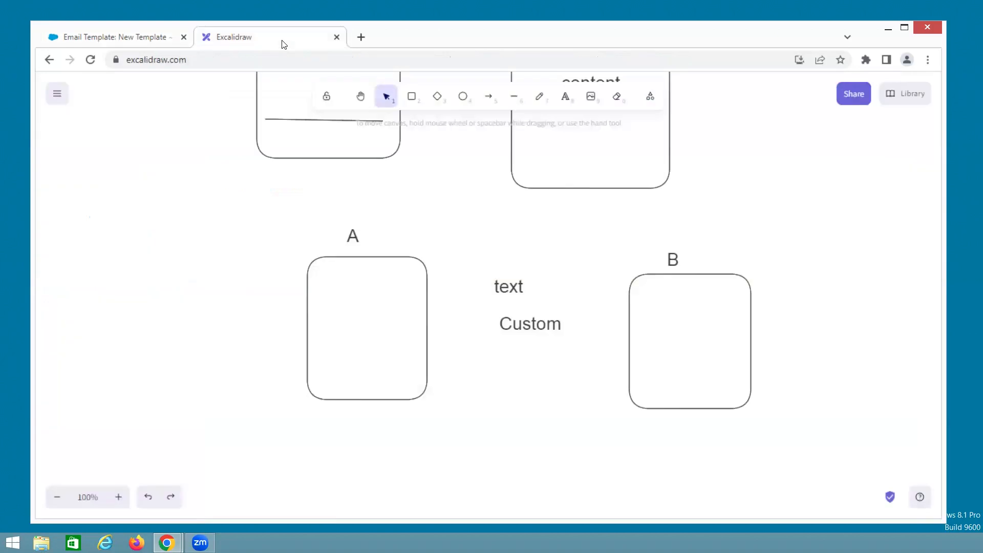
{"action": "scroll", "coordinate": [451, 324], "scroll_direction": "down", "scroll_amount": 1}
{"action": "scroll", "coordinate": [450, 322], "scroll_direction": "up", "scroll_amount": 1}
{"action": "scroll", "coordinate": [448, 328], "scroll_direction": "down", "scroll_amount": 2}
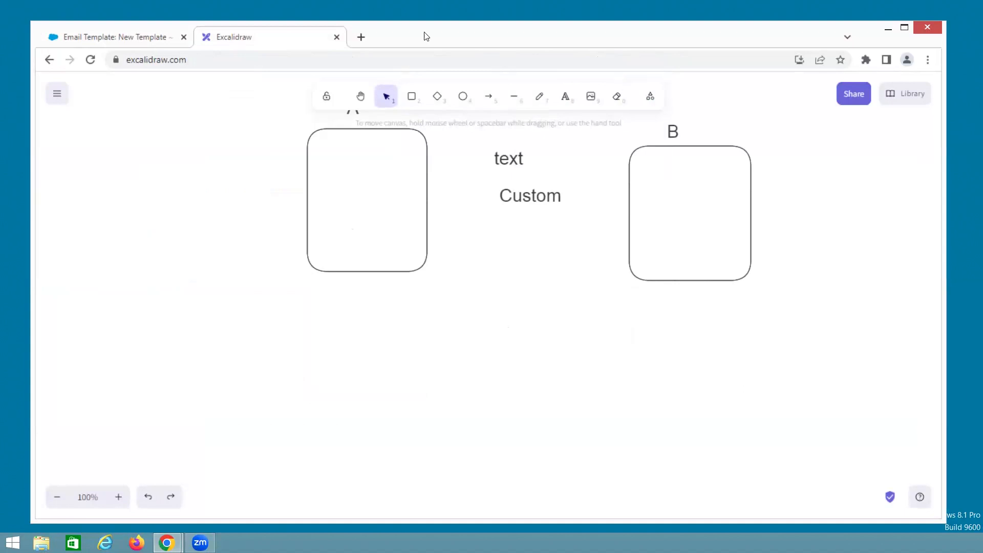
{"action": "left_click", "coordinate": [215, 57]}
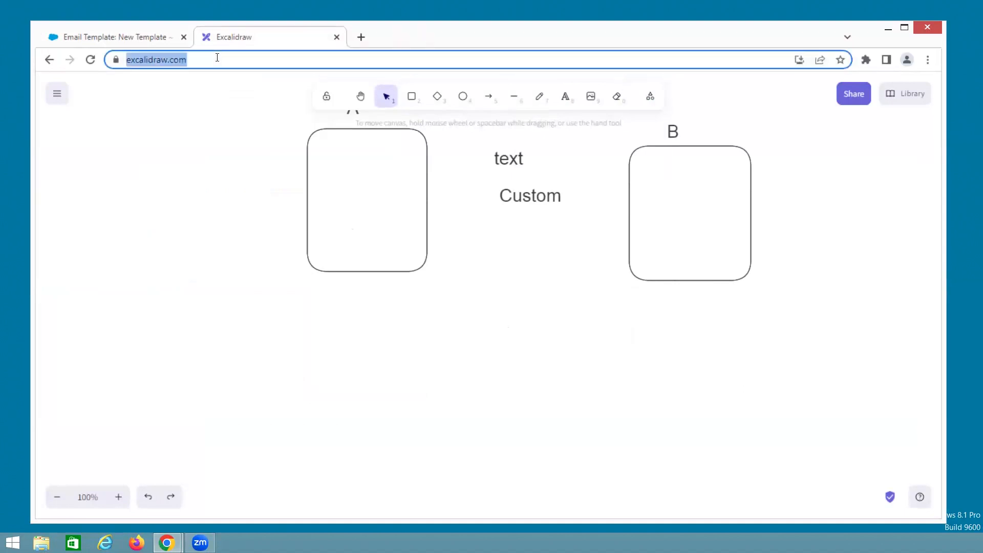
{"action": "key", "text": "Return"}
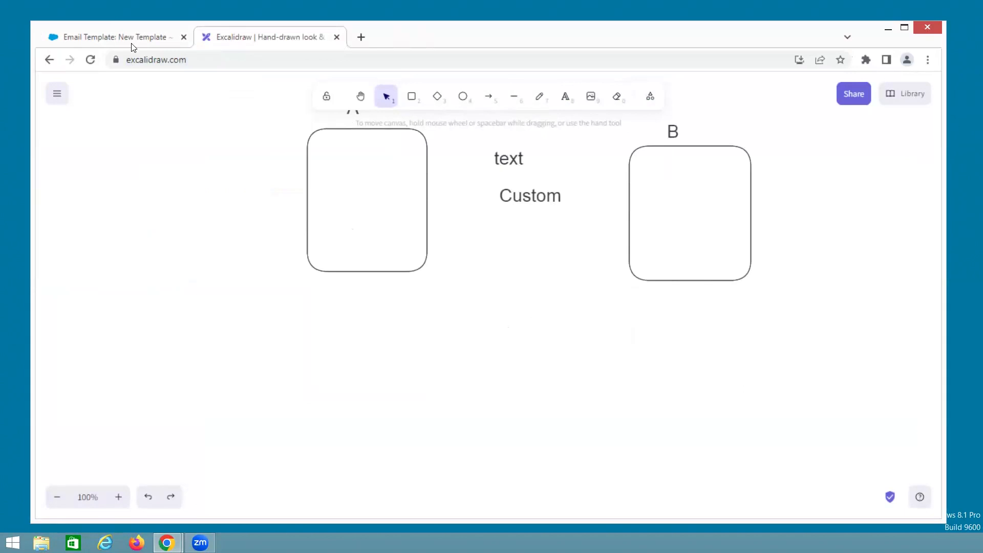
Step: Return to Salesforce and choose HTML (using Classic Letterhead) as the new email template's type
{"action": "left_click", "coordinate": [109, 34]}
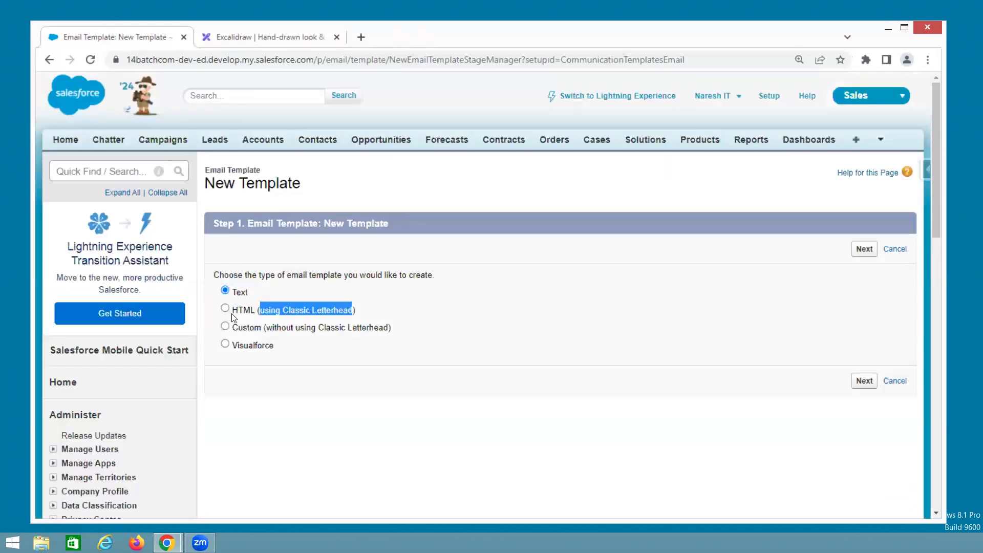
{"action": "left_click", "coordinate": [232, 313]}
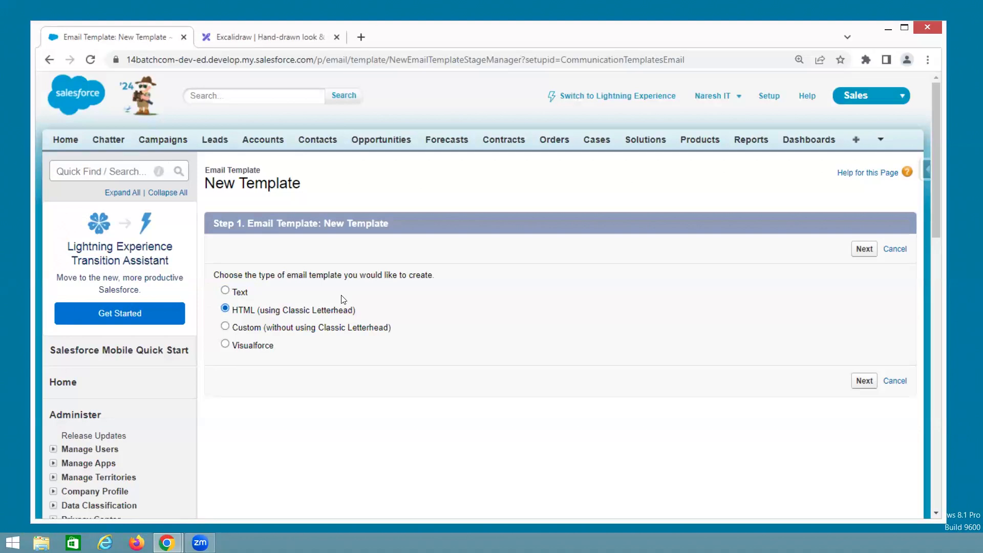
Step: Switch to Excalidraw and draw a tall rectangle below the labels with a header section marked off by a line and labelled "HDFC Logo"
{"action": "left_click", "coordinate": [262, 39]}
{"action": "left_click", "coordinate": [412, 97]}
{"action": "left_click_drag", "start_coordinate": [500, 312], "coordinate": [632, 491]}
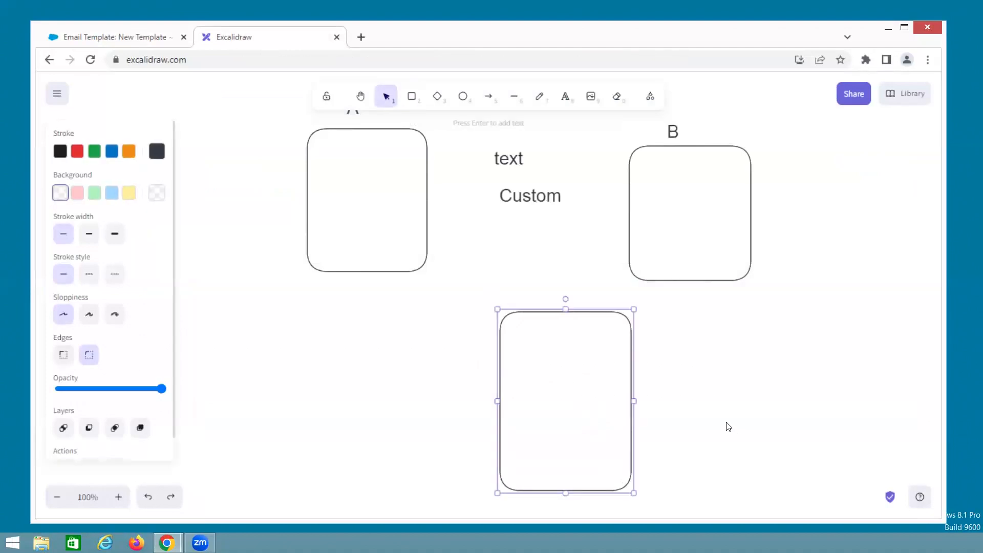
{"action": "left_click", "coordinate": [512, 97]}
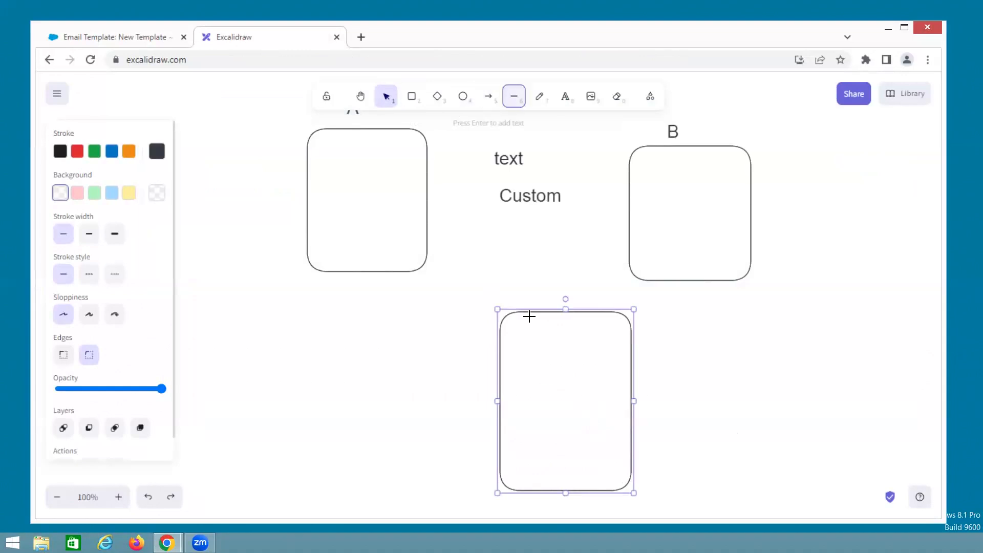
{"action": "left_click_drag", "start_coordinate": [588, 365], "coordinate": [631, 361]}
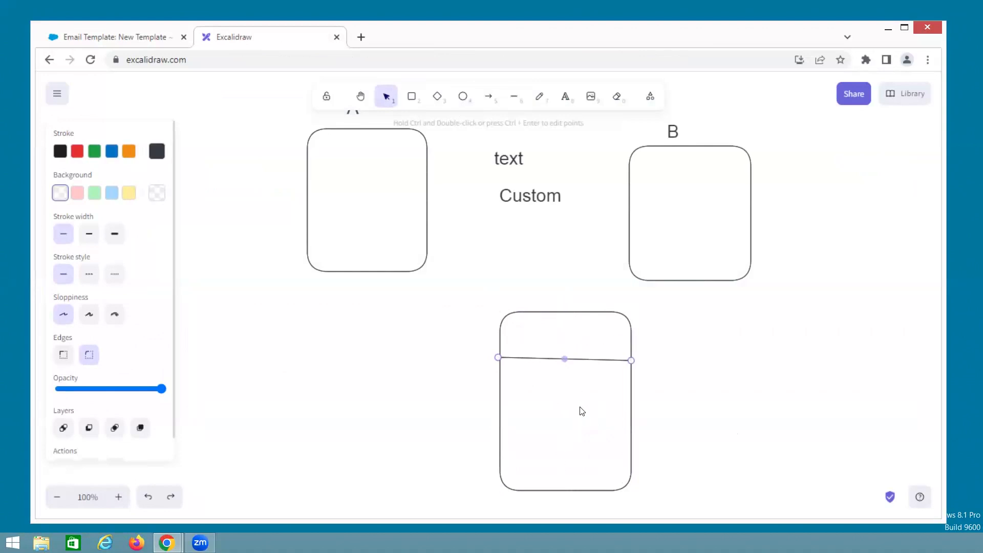
{"action": "left_click", "coordinate": [649, 336]}
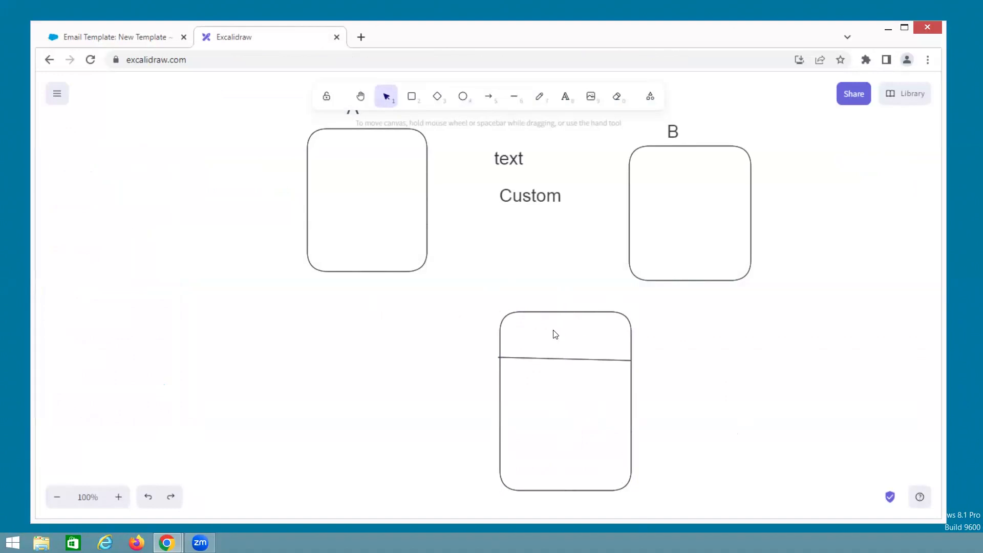
{"action": "double_click", "coordinate": [537, 328]}
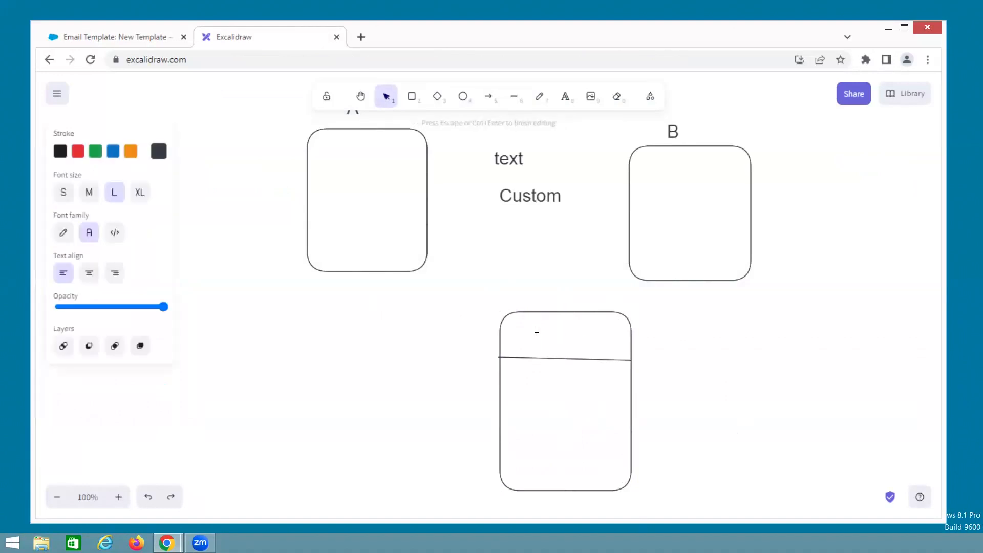
{"action": "type", "text": "HDFC Logo"}
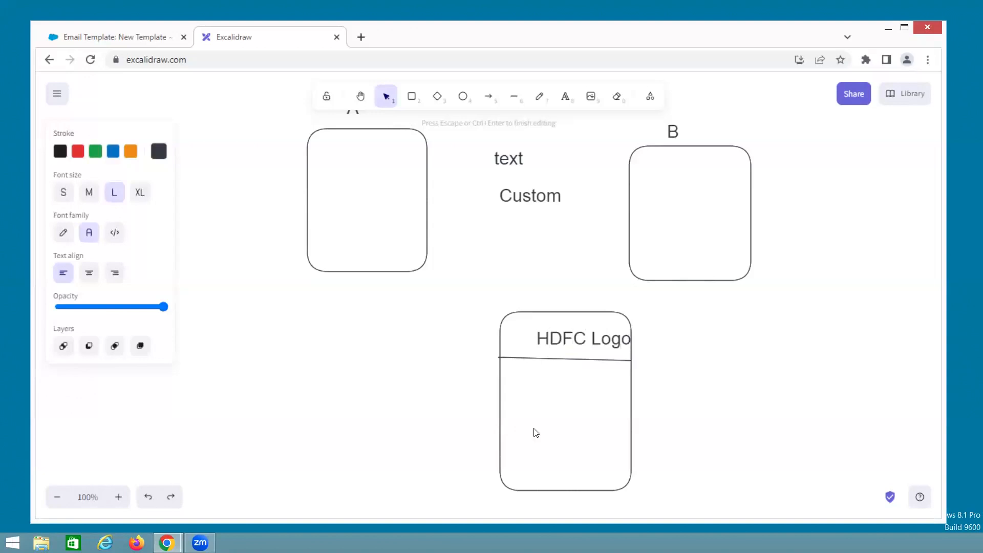
Step: Draw a horizontal footer line across the lower part of the new rectangle and add the label "letter head" beside it
{"action": "left_click", "coordinate": [514, 97]}
{"action": "left_click_drag", "start_coordinate": [501, 442], "coordinate": [630, 444]}
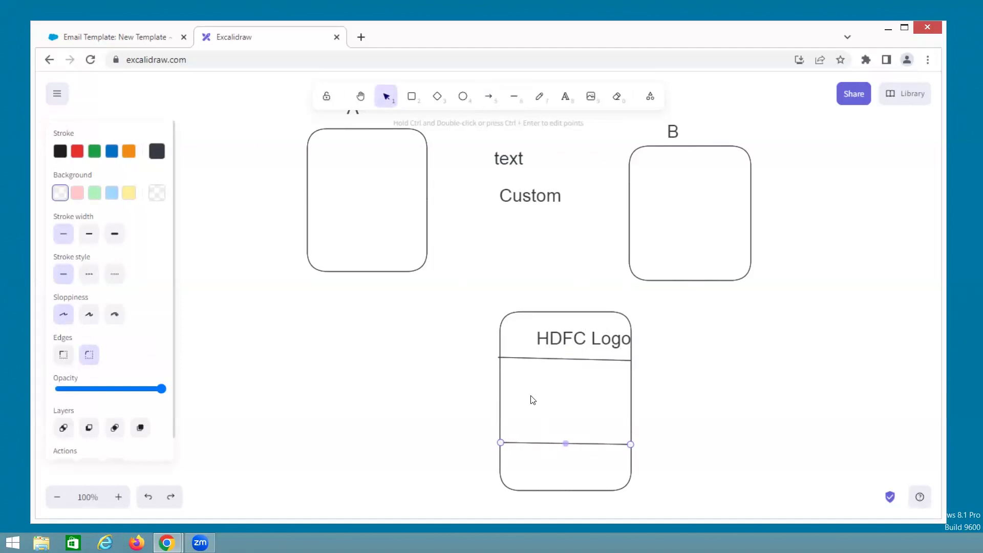
{"action": "double_click", "coordinate": [675, 384]}
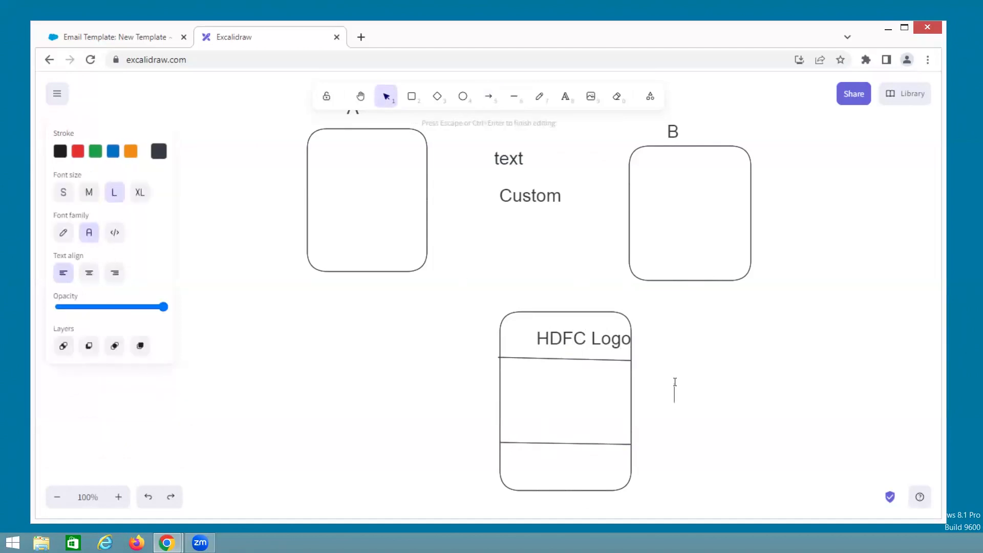
{"action": "type", "text": "letter head"}
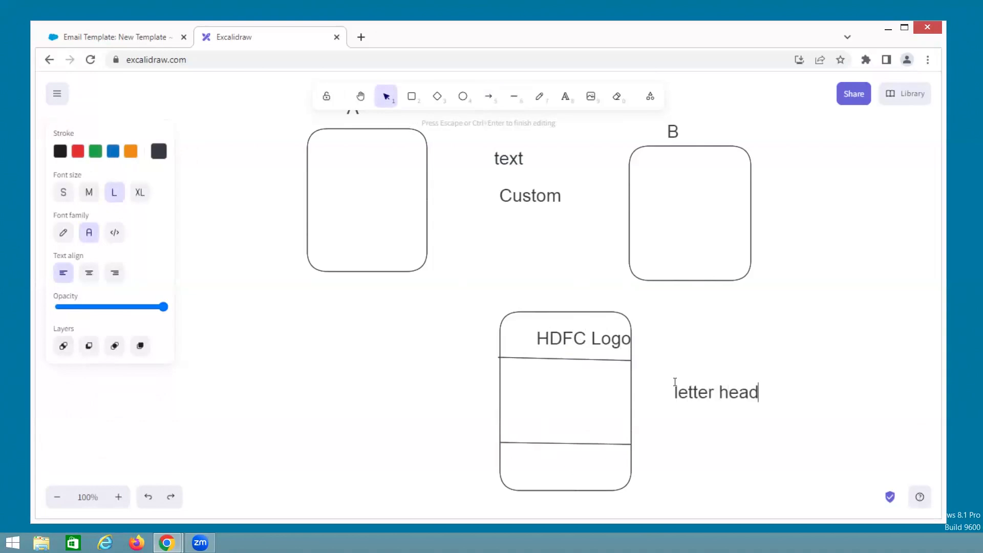
Step: Switch to Salesforce, search Setup for "class", and open Classic Email Templates in a new browser tab
{"action": "left_click", "coordinate": [155, 37]}
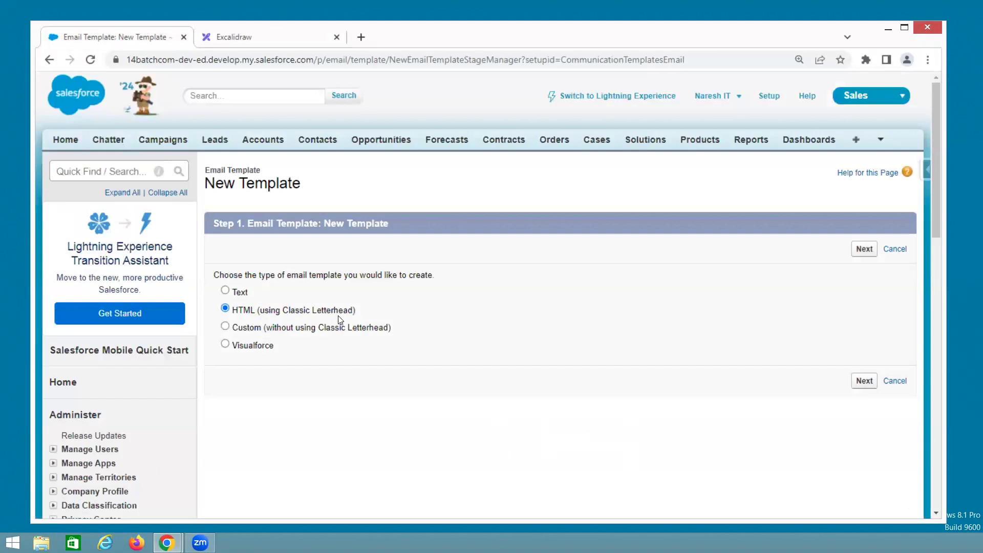
{"action": "left_click_drag", "start_coordinate": [301, 332], "coordinate": [385, 331]}
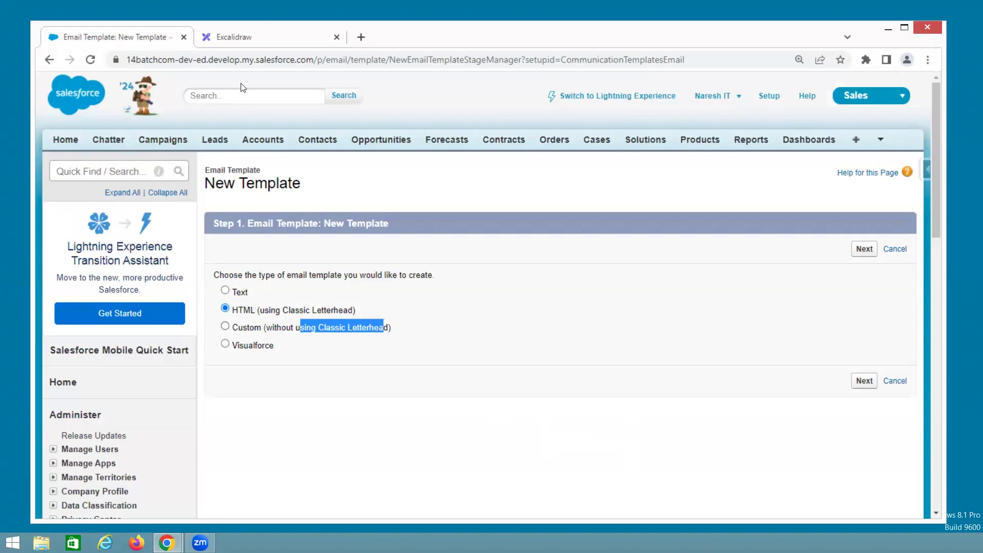
{"action": "left_click", "coordinate": [117, 174]}
{"action": "type", "text": "class"}
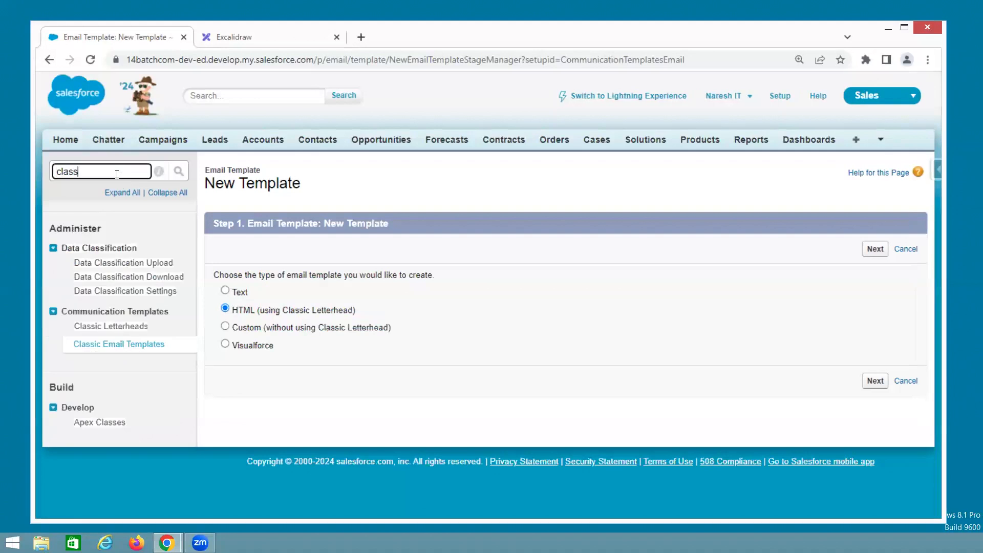
{"action": "right_click", "coordinate": [132, 346]}
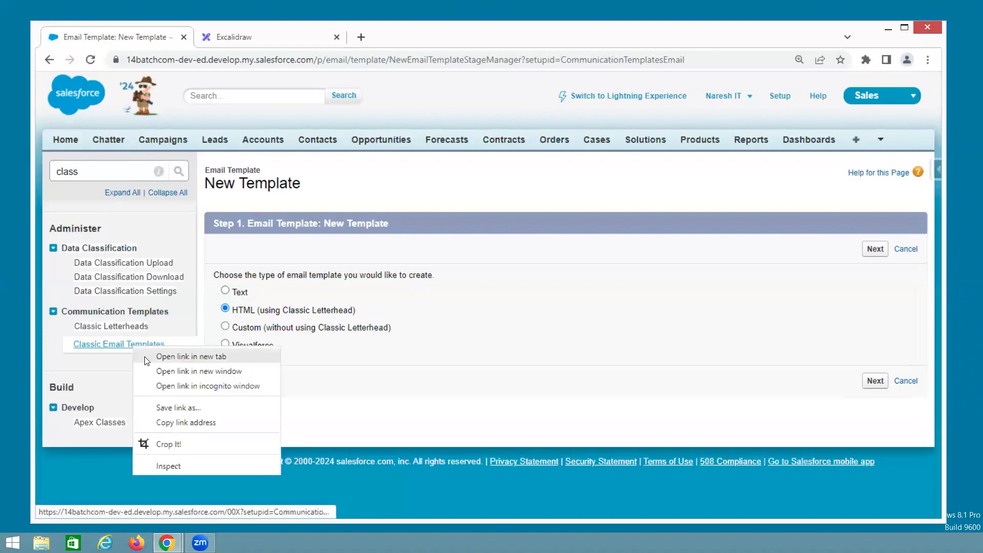
{"action": "left_click", "coordinate": [169, 355]}
{"action": "left_click", "coordinate": [259, 36]}
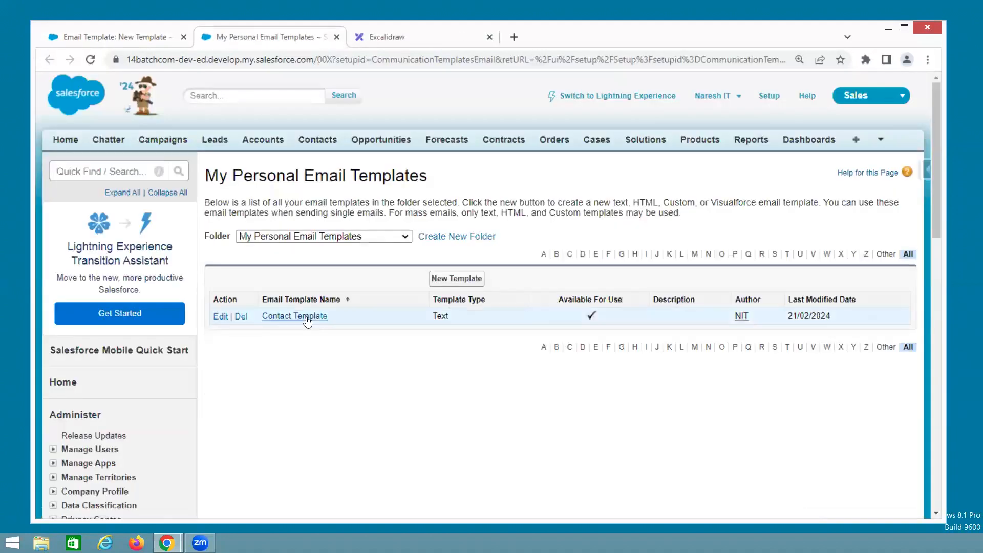
Step: View the Contact Template's details, and return to the list to show the Unfiled Public Classic Email Templates folder
{"action": "left_click", "coordinate": [308, 321]}
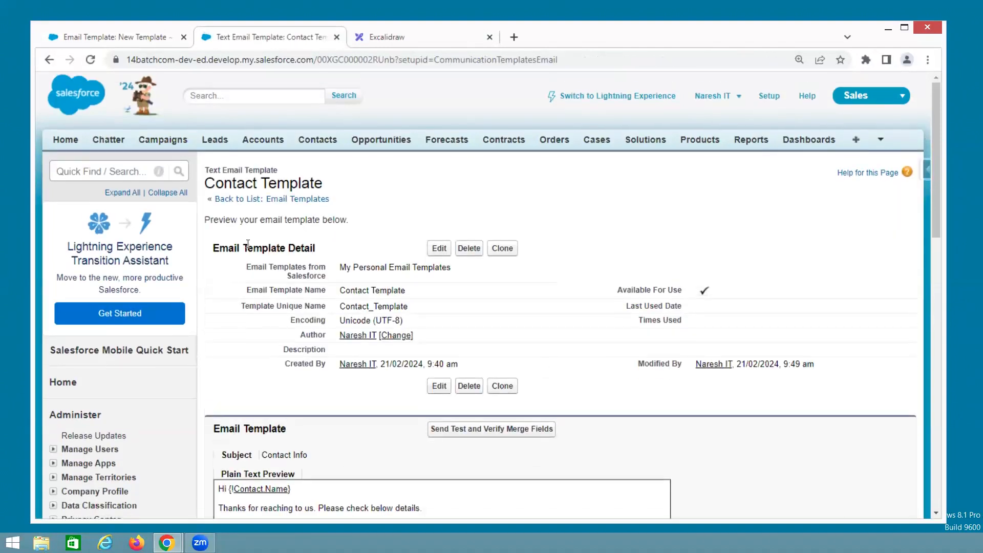
{"action": "left_click", "coordinate": [49, 60]}
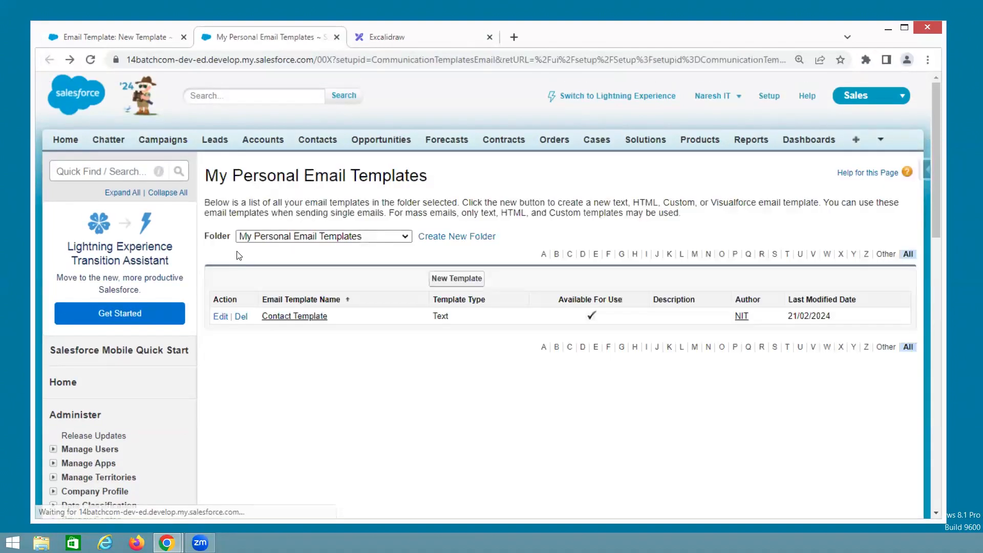
{"action": "left_click", "coordinate": [268, 238]}
{"action": "left_click", "coordinate": [269, 249]}
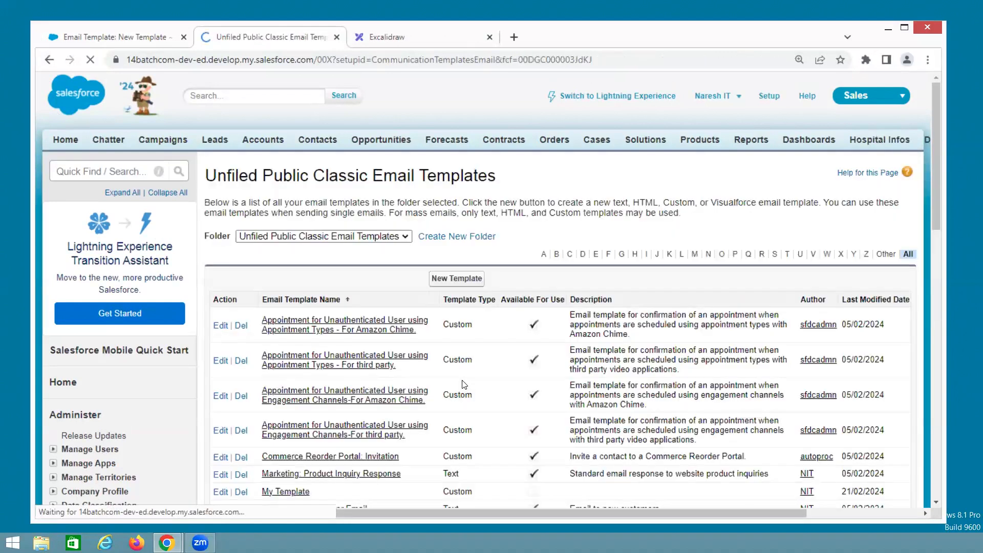
Step: Open My Template from the template list and highlight the contact message body in its HTML preview
{"action": "scroll", "coordinate": [288, 300], "scroll_direction": "down", "scroll_amount": 3}
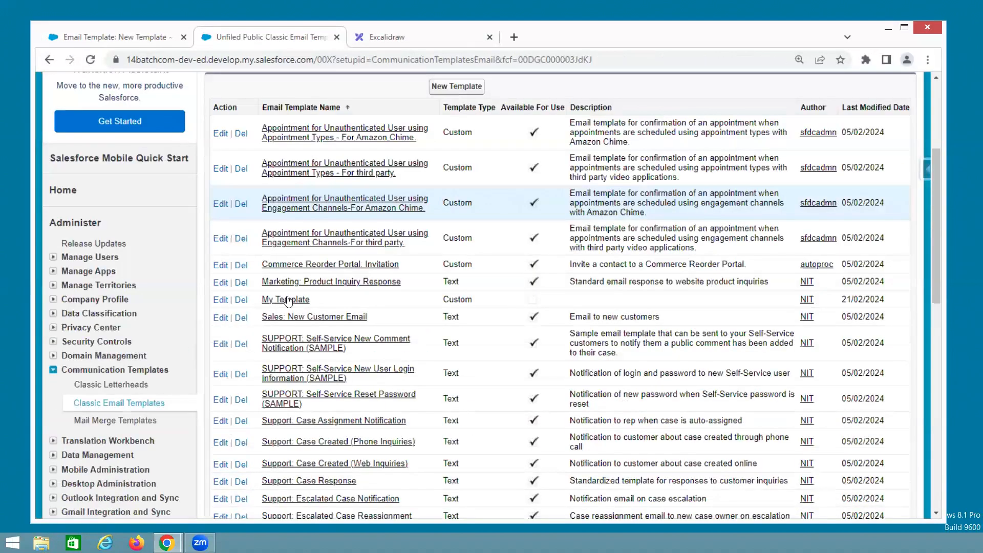
{"action": "left_click", "coordinate": [289, 300]}
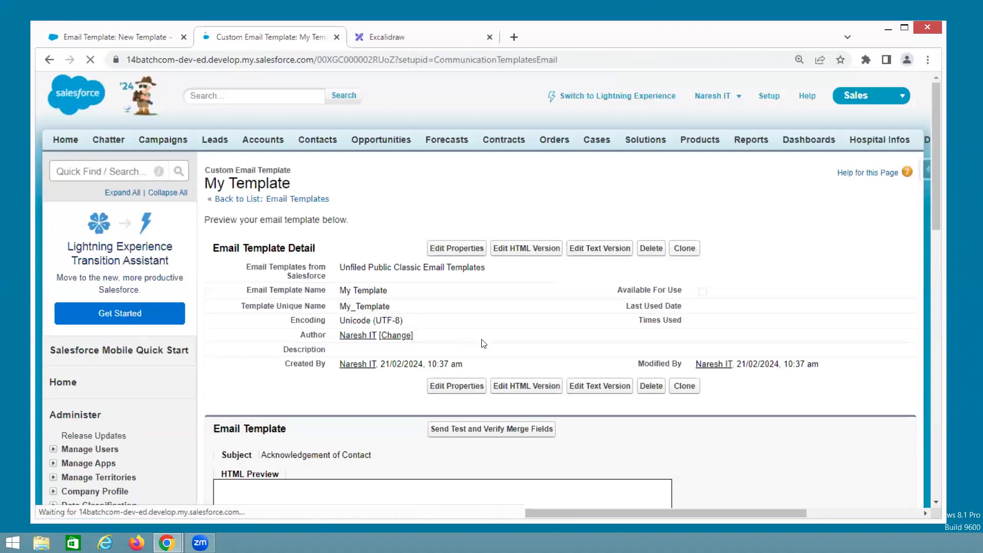
{"action": "scroll", "coordinate": [904, 238], "scroll_direction": "down", "scroll_amount": 1}
{"action": "left_click_drag", "start_coordinate": [935, 209], "coordinate": [936, 301]}
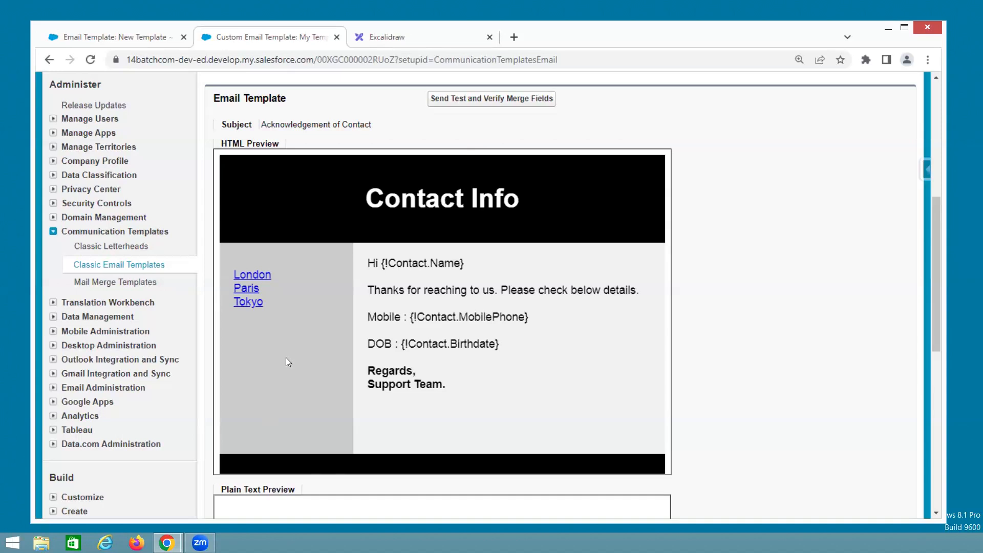
{"action": "left_click_drag", "start_coordinate": [367, 262], "coordinate": [450, 385]}
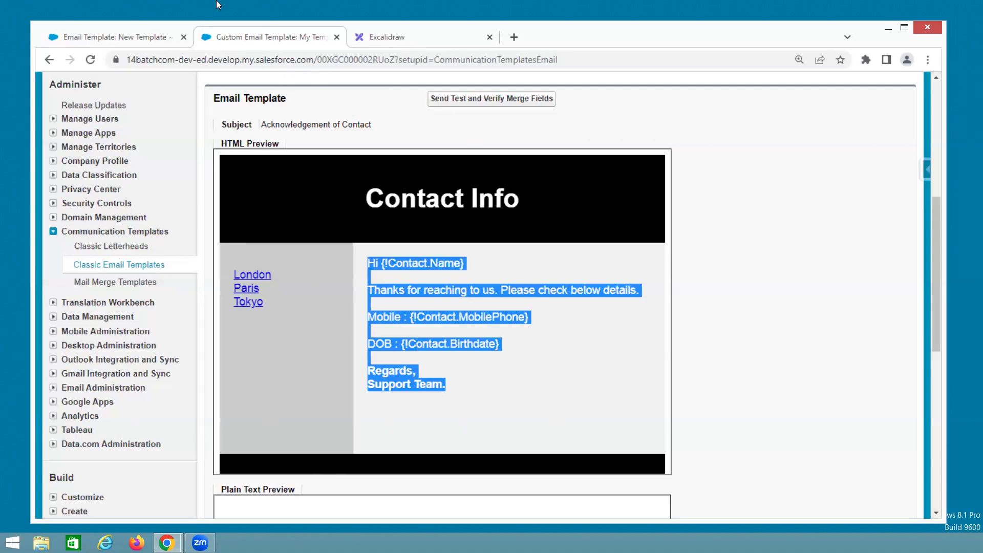
Step: Compare the HTML (using Classic Letterhead) option on the New Template page with My Template's preview and the Excalidraw letterhead sketch
{"action": "left_click", "coordinate": [139, 38]}
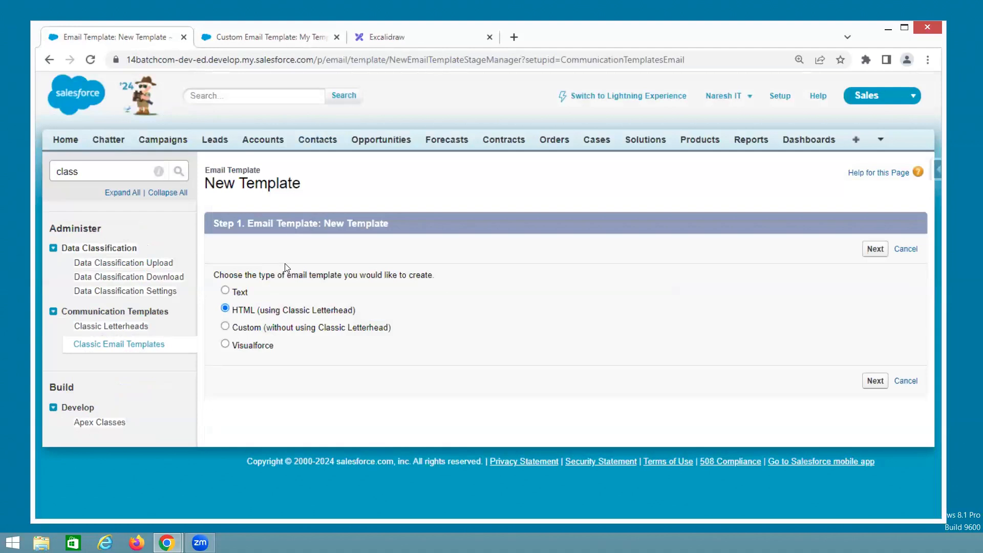
{"action": "left_click_drag", "start_coordinate": [283, 314], "coordinate": [356, 313]}
{"action": "left_click", "coordinate": [300, 38]}
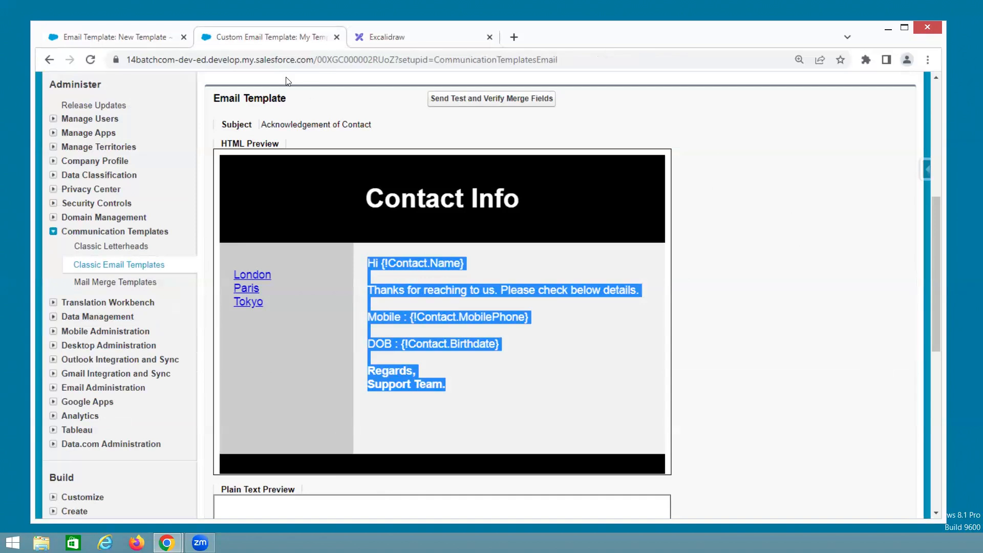
{"action": "left_click", "coordinate": [137, 36]}
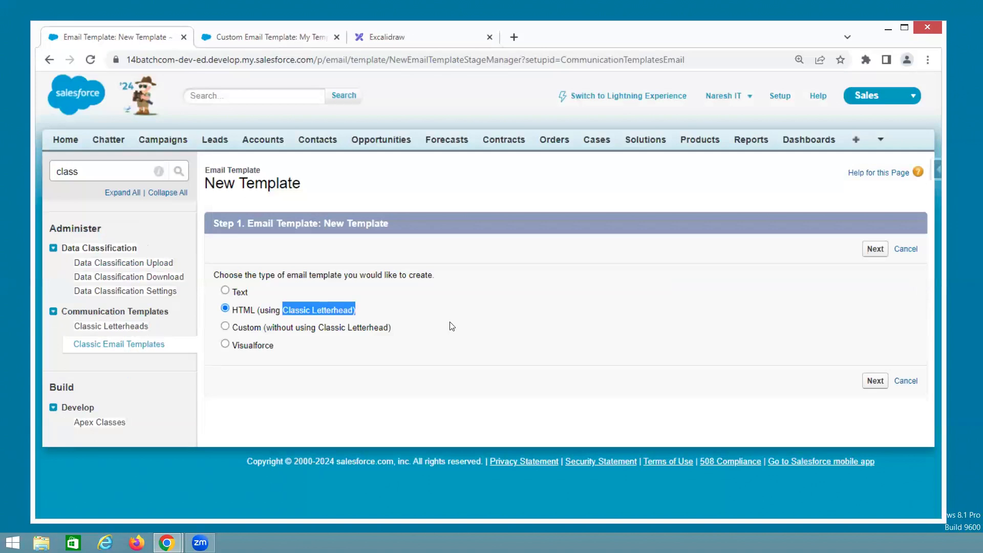
{"action": "left_click", "coordinate": [318, 307]}
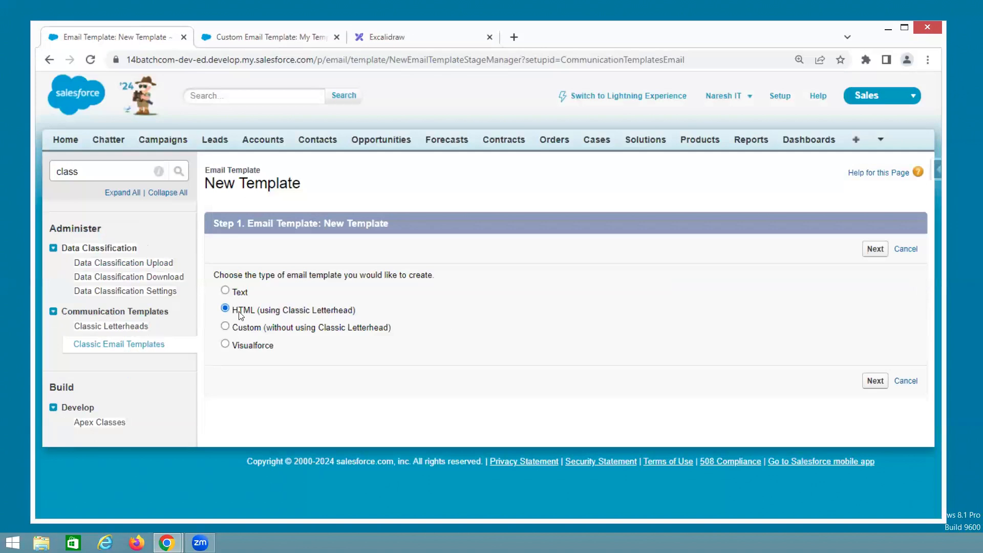
{"action": "left_click_drag", "start_coordinate": [234, 185], "coordinate": [290, 184]}
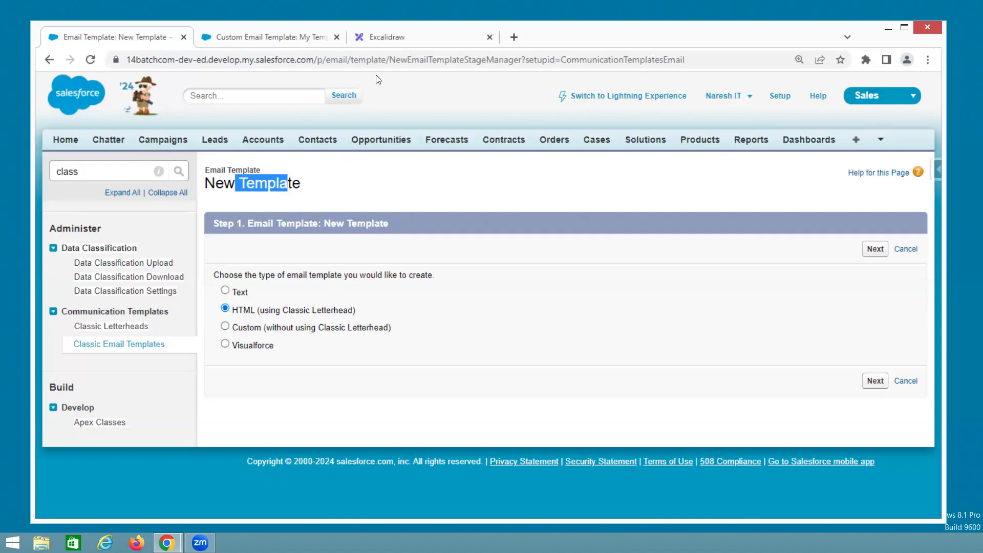
{"action": "left_click", "coordinate": [385, 40]}
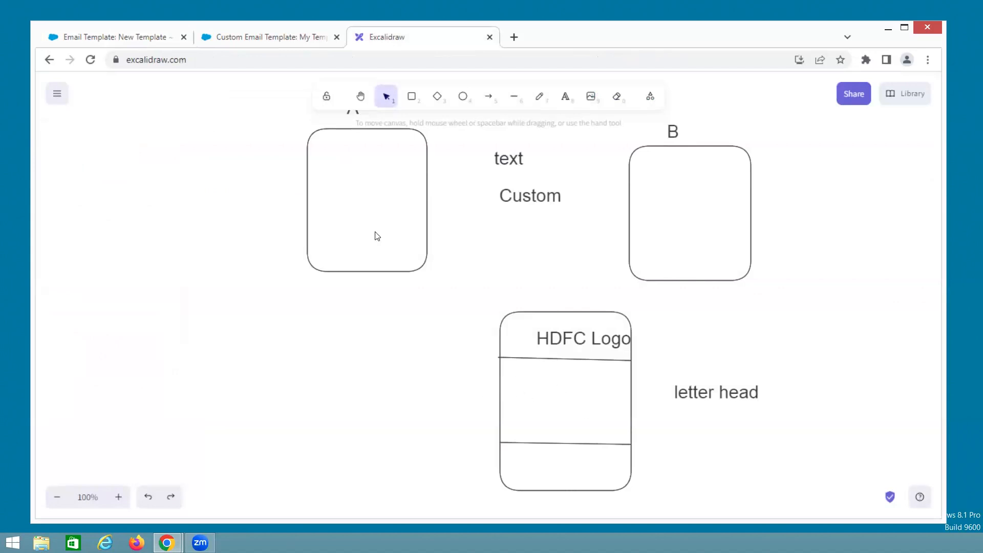
{"action": "left_click", "coordinate": [146, 41]}
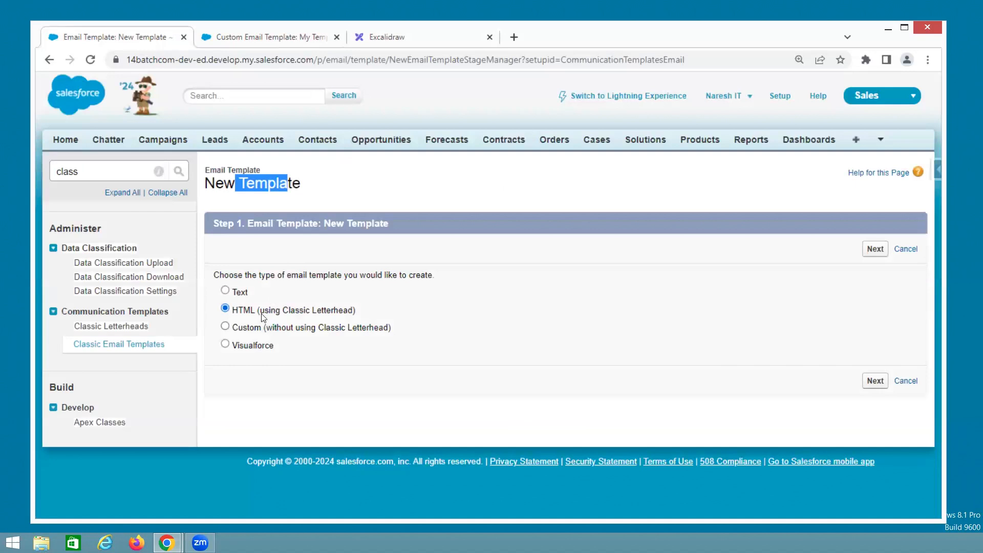
{"action": "left_click_drag", "start_coordinate": [260, 314], "coordinate": [352, 317]}
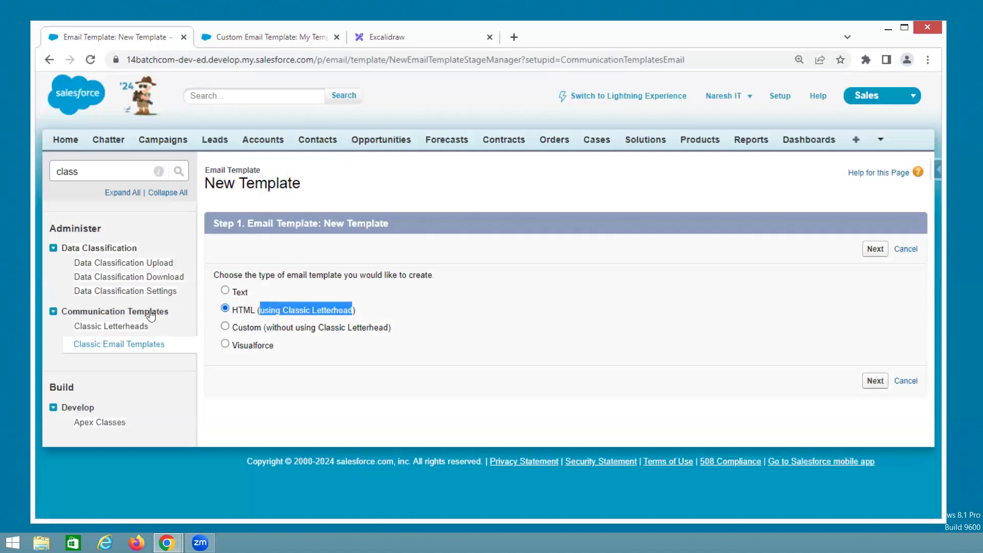
Step: Open Classic Letterheads in a new browser tab and review the Understanding Letterheads page, including its email layout examples
{"action": "right_click", "coordinate": [122, 324]}
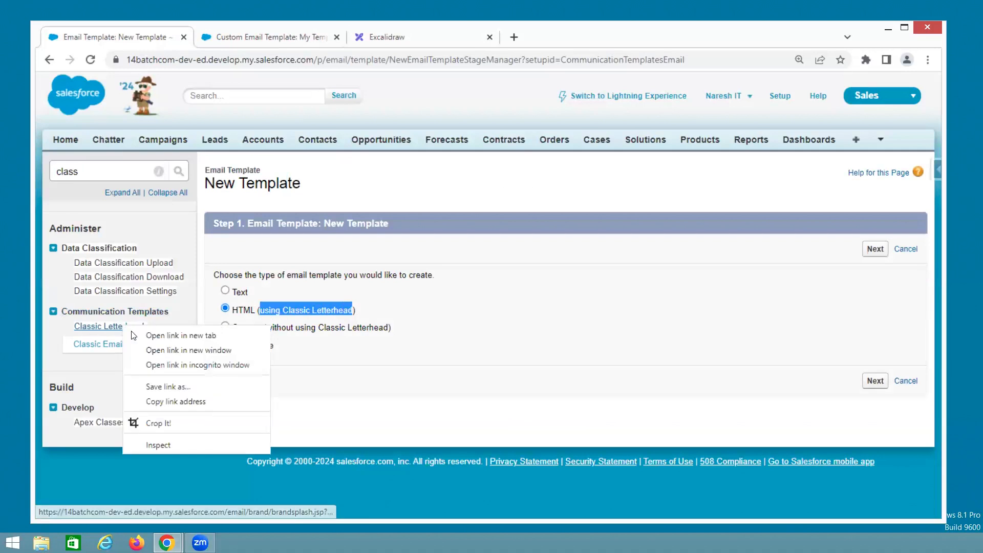
{"action": "left_click", "coordinate": [151, 334]}
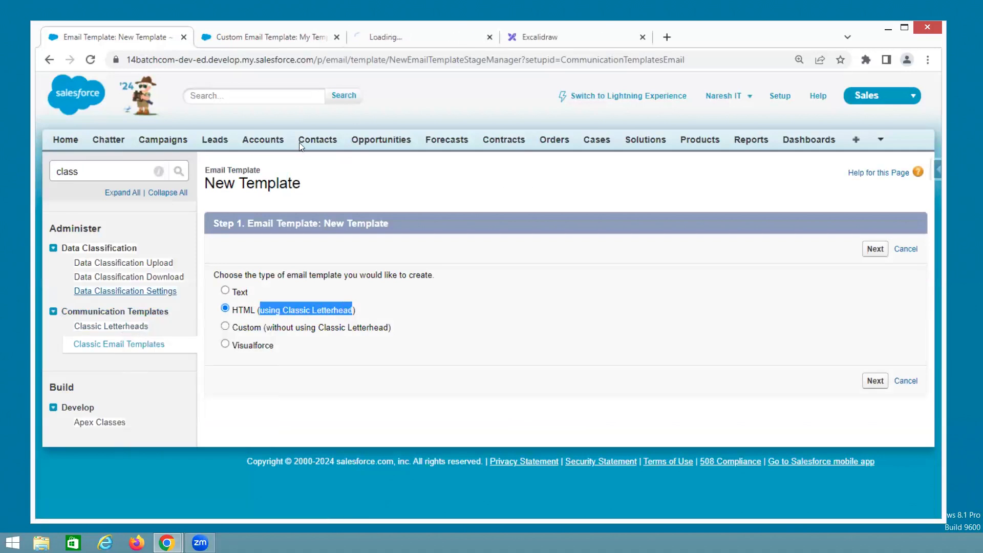
{"action": "left_click", "coordinate": [527, 37]}
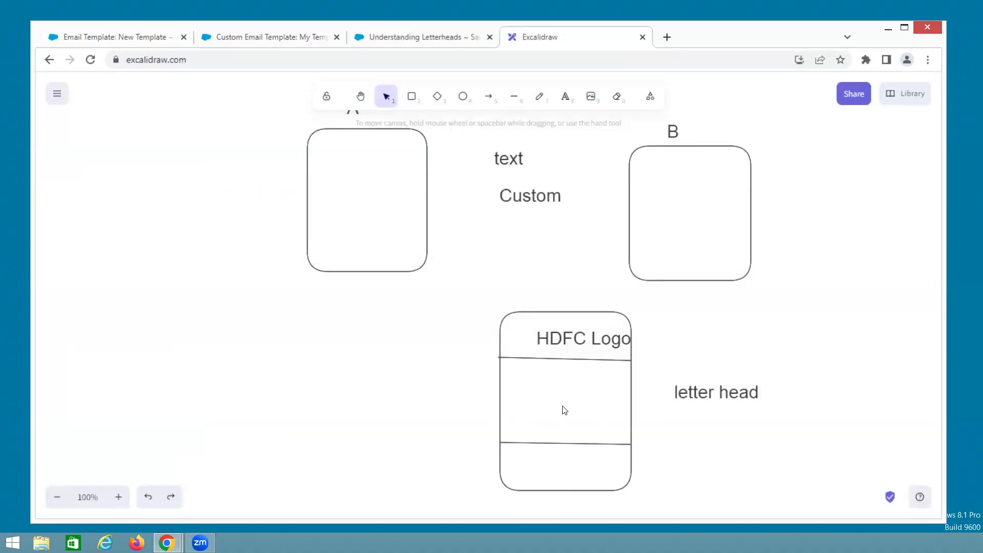
{"action": "left_click", "coordinate": [393, 36]}
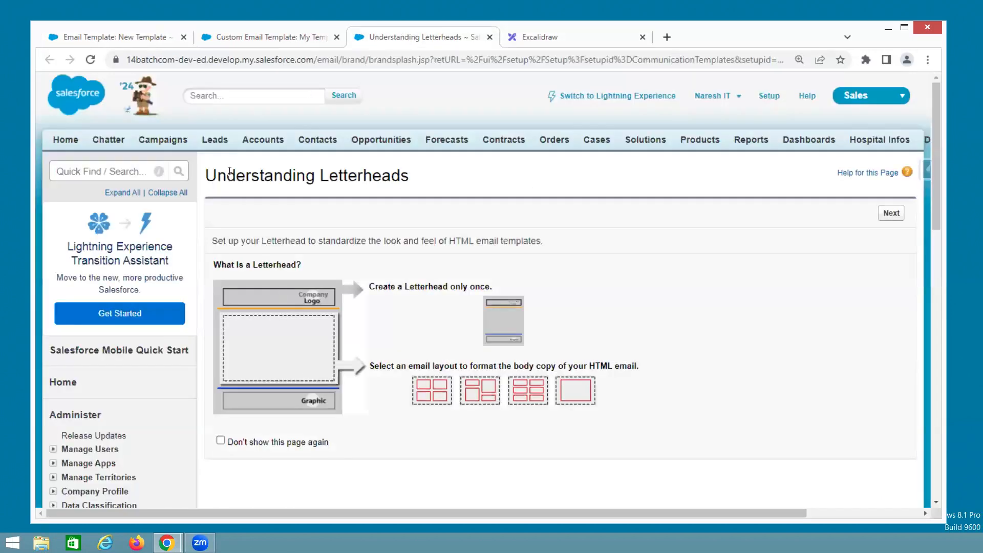
{"action": "left_click_drag", "start_coordinate": [237, 175], "coordinate": [412, 189]}
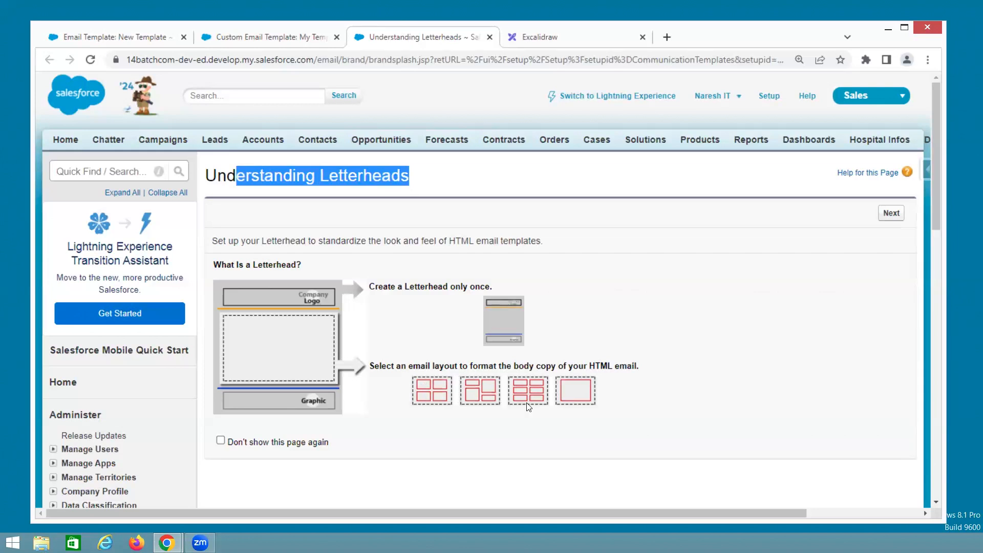
{"action": "mouse_move", "coordinate": [572, 392]}
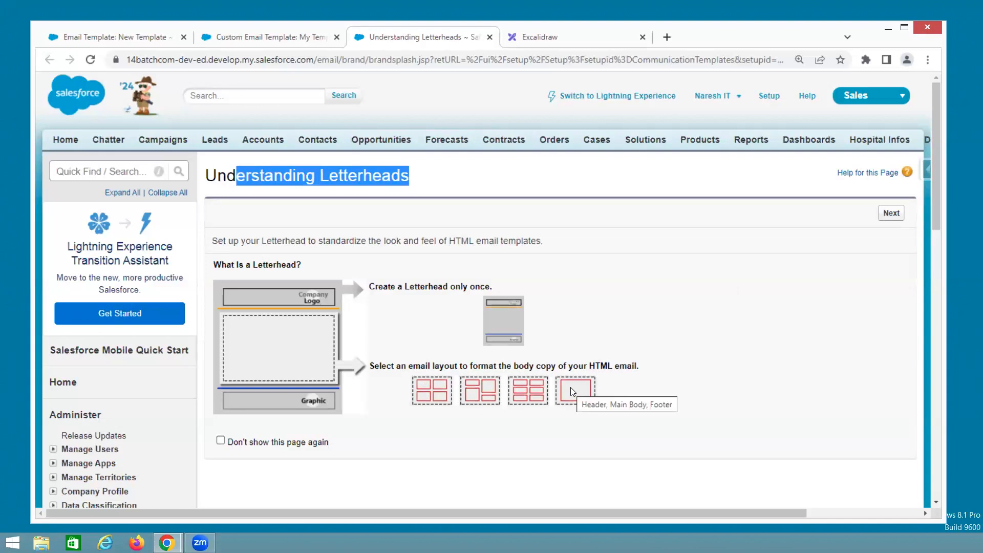
{"action": "mouse_move", "coordinate": [540, 388]}
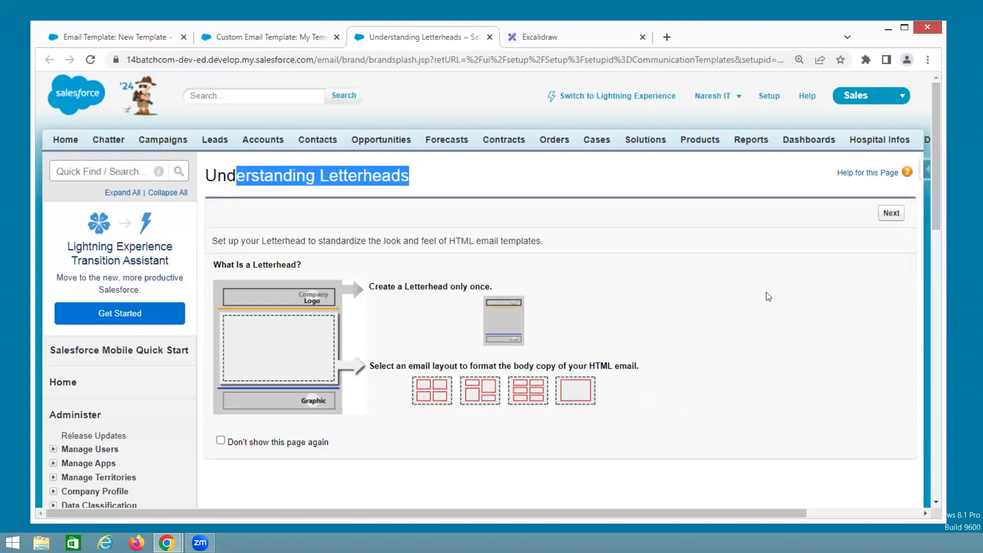
Step: Continue to the letterhead list, start a new letterhead and mark it as Available For Use
{"action": "left_click", "coordinate": [890, 214]}
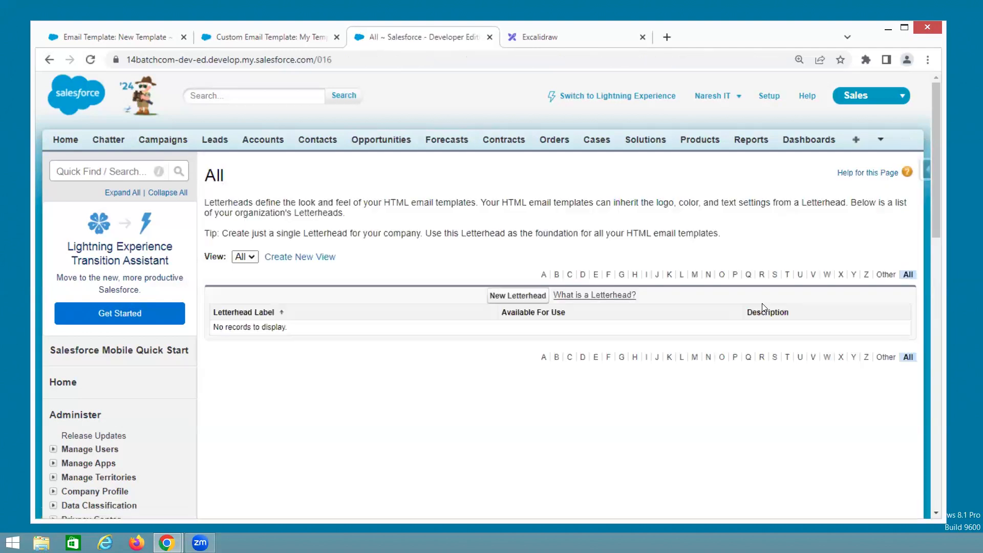
{"action": "left_click", "coordinate": [516, 301]}
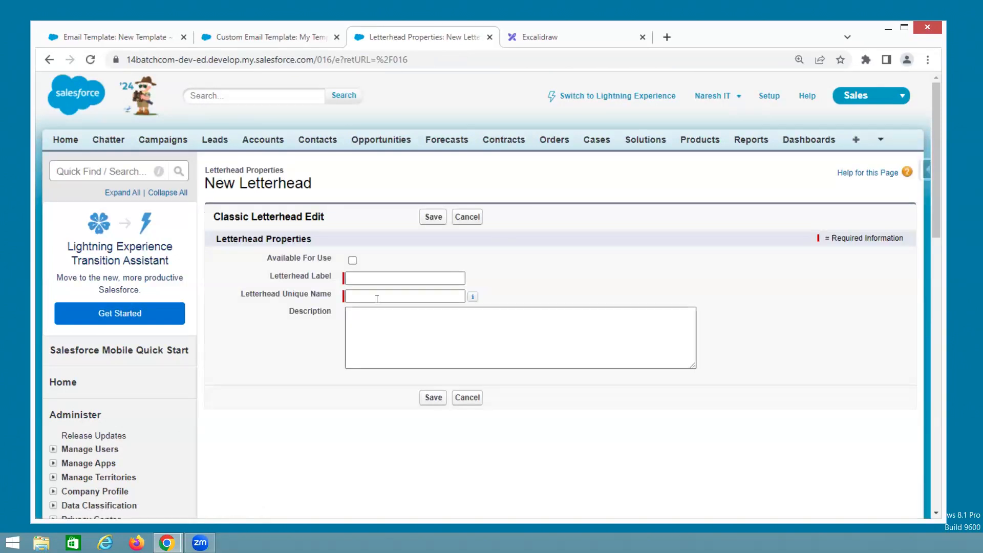
{"action": "left_click", "coordinate": [353, 261]}
Step: Label the letterhead "HDFC LetterHead", let the unique name fill in from it, and save the letterhead properties
{"action": "left_click", "coordinate": [351, 278]}
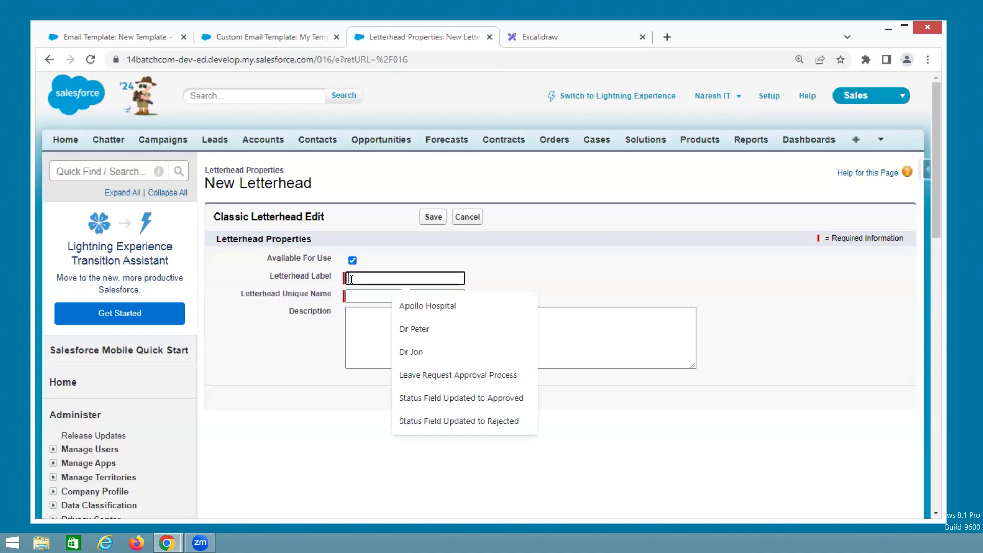
{"action": "type", "text": "HDFC"}
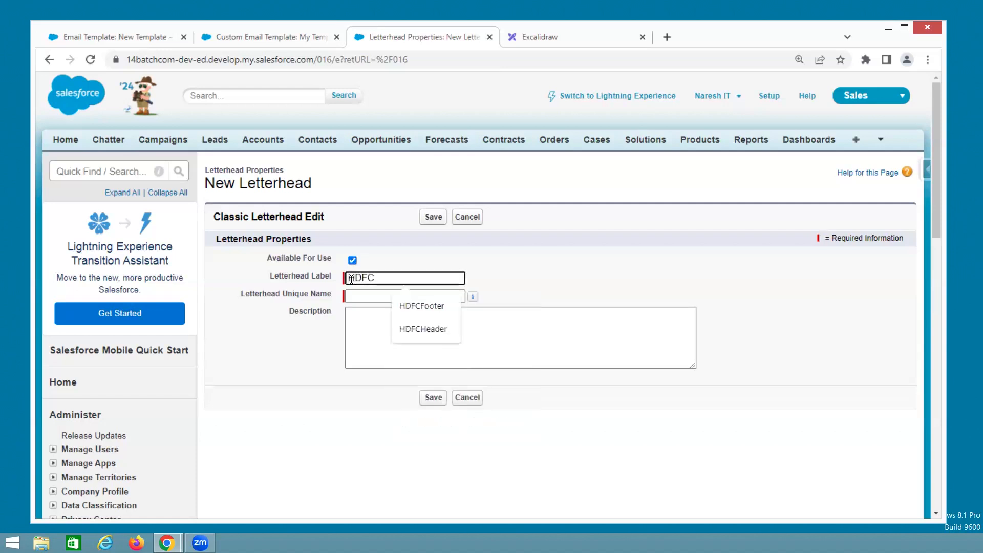
{"action": "type", "text": " Lteerhead"}
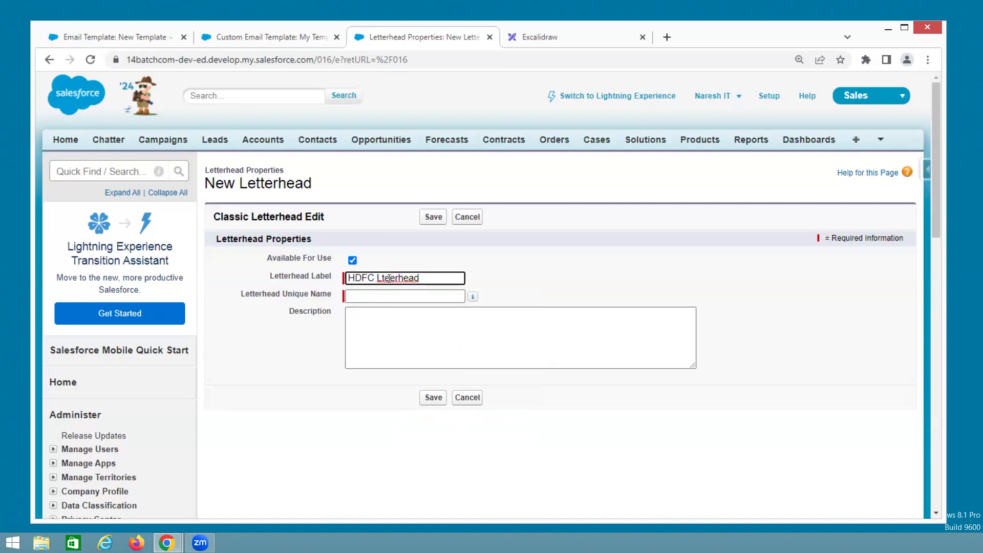
{"action": "left_click", "coordinate": [389, 279]}
{"action": "key", "text": "BackSpace"}
{"action": "key", "text": "BackSpace"}
{"action": "left_click_drag", "start_coordinate": [377, 277], "coordinate": [419, 275]}
{"action": "type", "text": "LetterHead"}
{"action": "left_click", "coordinate": [417, 296]}
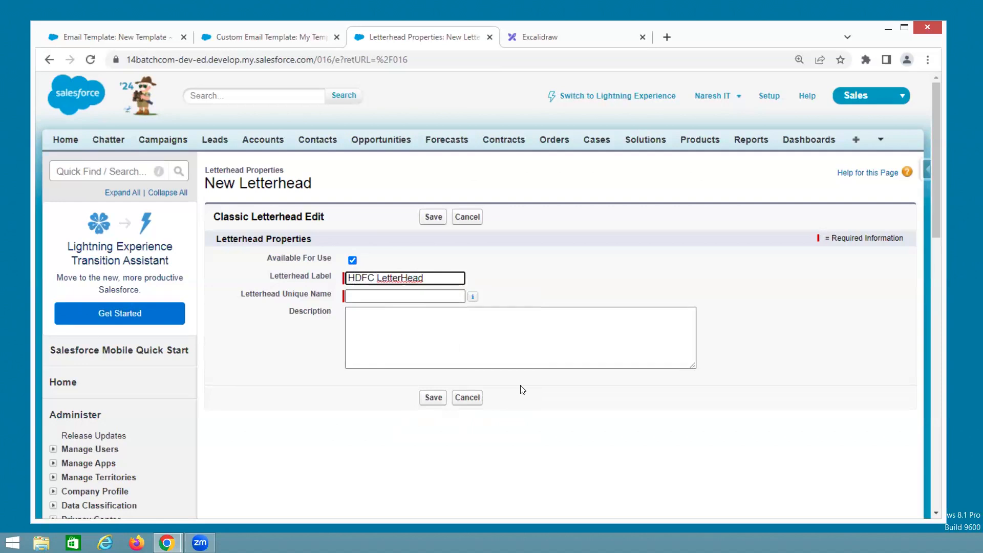
{"action": "left_click", "coordinate": [433, 399]}
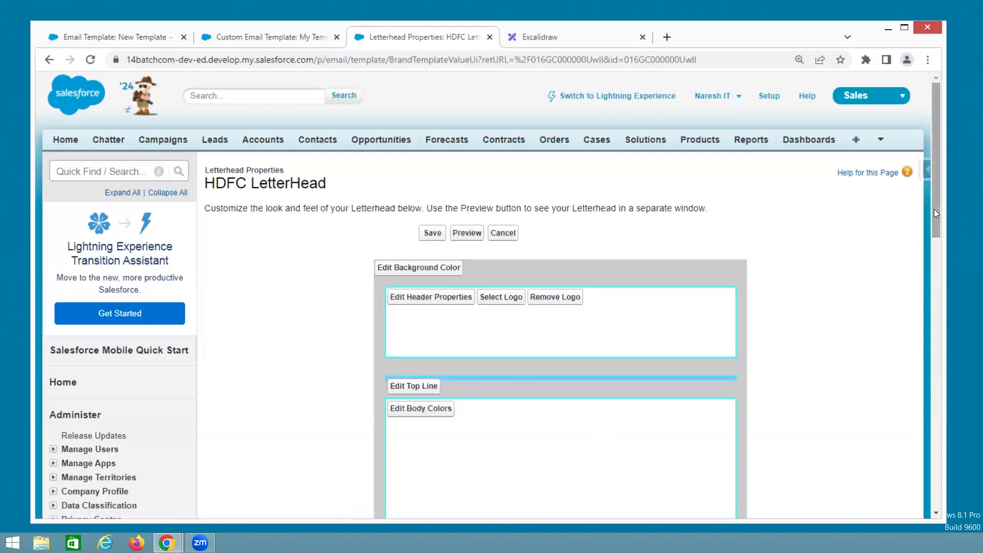
Step: Set the background color of the HDFC LetterHead to black (#000000)
{"action": "scroll", "coordinate": [934, 239], "scroll_direction": "down", "scroll_amount": 3}
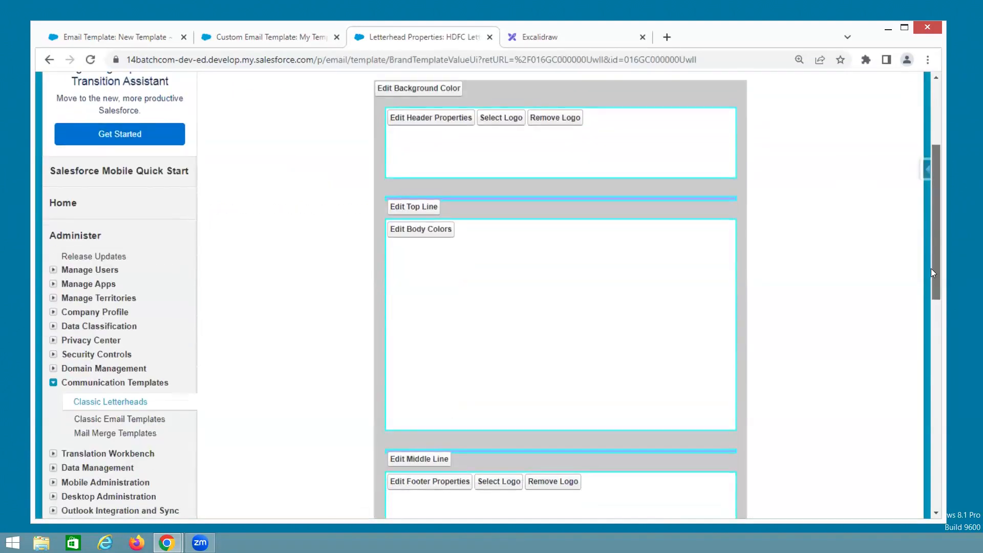
{"action": "left_click_drag", "start_coordinate": [932, 269], "coordinate": [933, 268]}
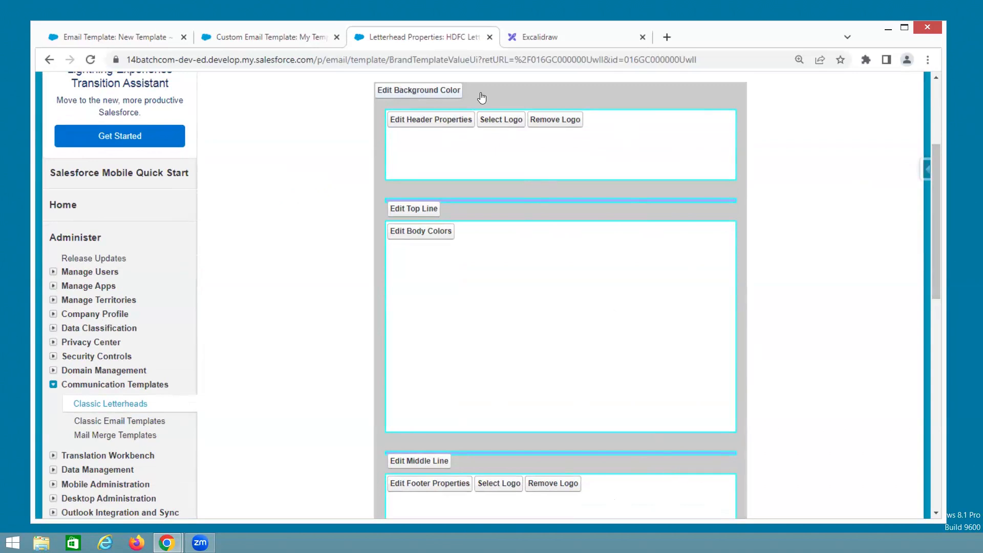
{"action": "left_click", "coordinate": [443, 93]}
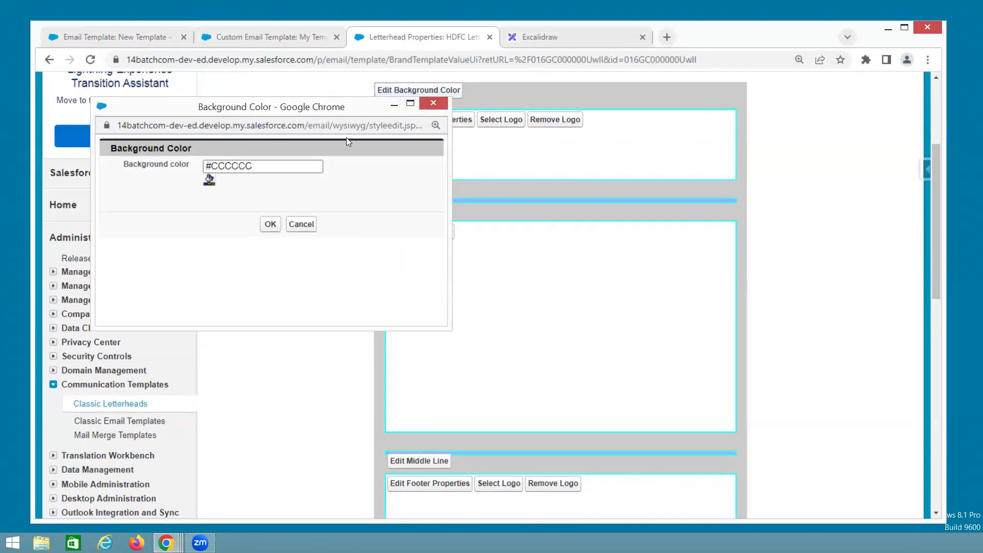
{"action": "left_click", "coordinate": [209, 179]}
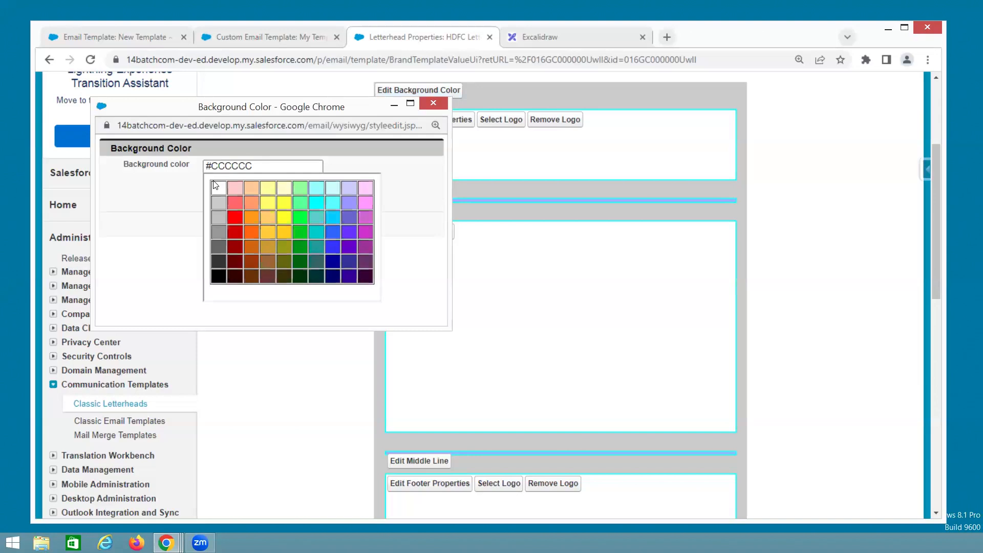
{"action": "left_click", "coordinate": [218, 276]}
{"action": "left_click", "coordinate": [416, 236]}
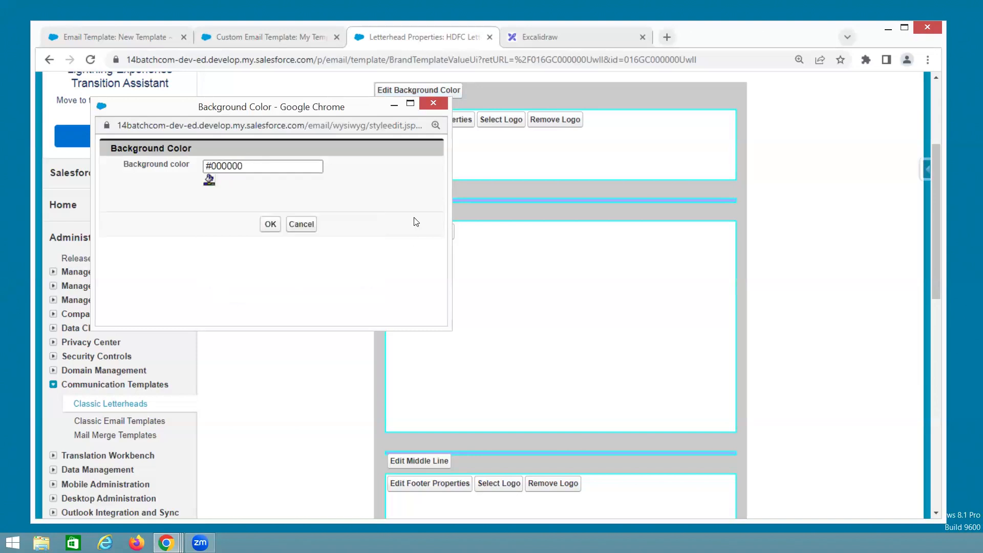
{"action": "left_click", "coordinate": [270, 223]}
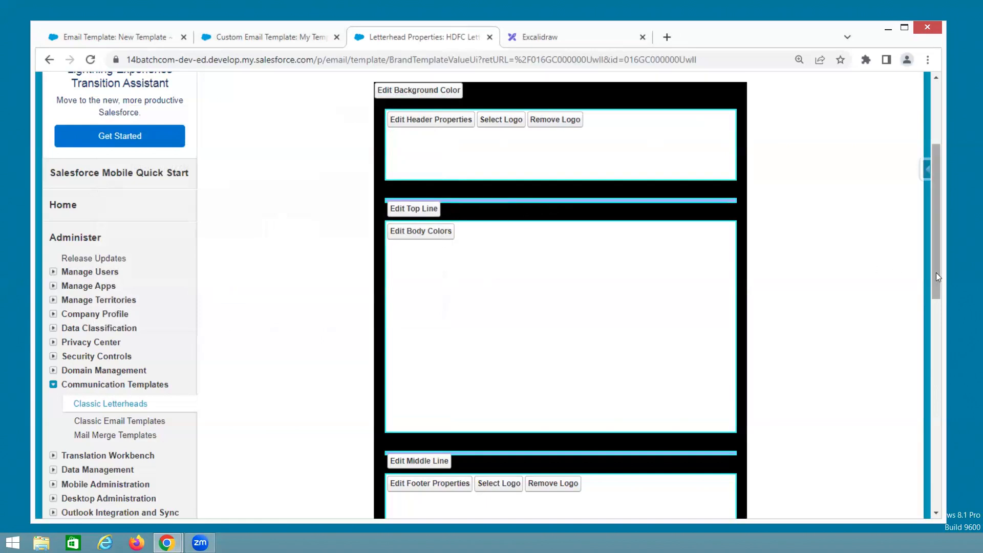
Step: Preview the letterhead, and return to the New Template page to highlight the HTML template type
{"action": "left_click_drag", "start_coordinate": [936, 273], "coordinate": [938, 229]}
{"action": "left_click", "coordinate": [467, 210]}
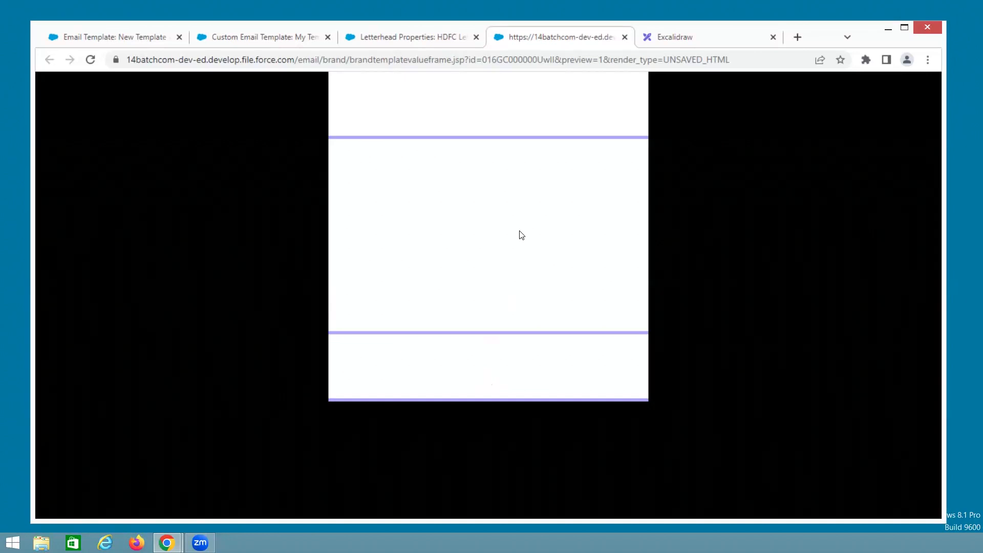
{"action": "left_click", "coordinate": [128, 43]}
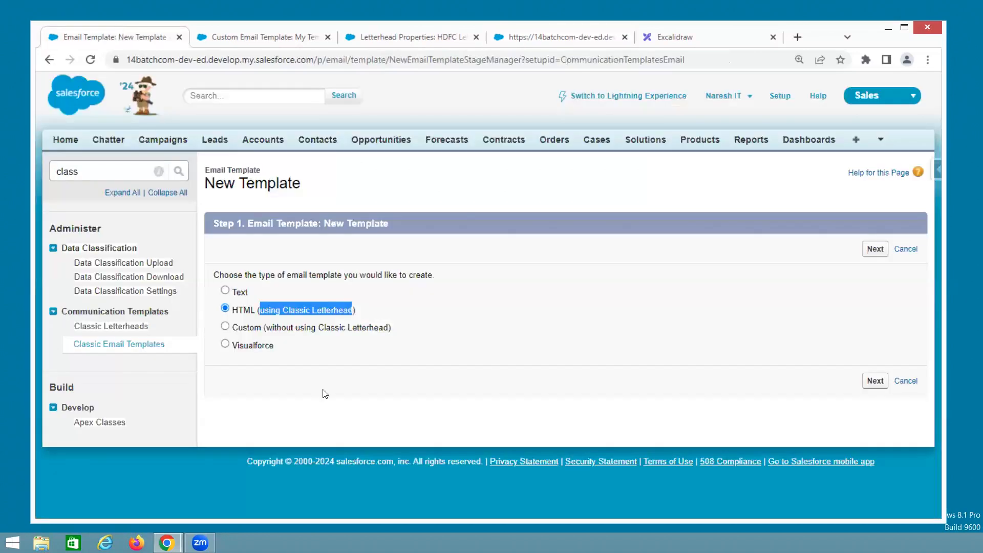
{"action": "left_click", "coordinate": [325, 393]}
{"action": "left_click_drag", "start_coordinate": [234, 331], "coordinate": [255, 314]}
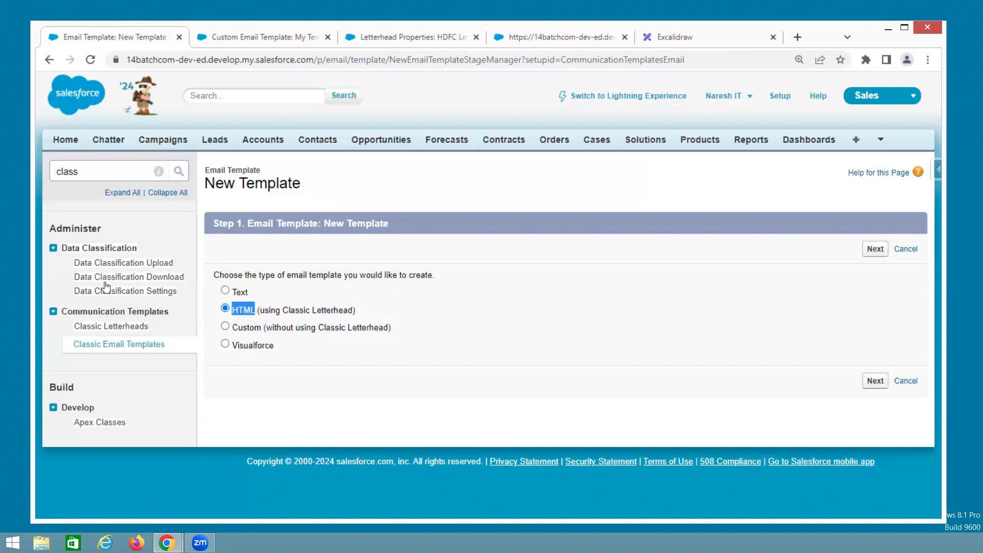
Step: Highlight the Custom template type and compare the custom template's HTML preview with the HDFC LetterHead layout and its preview
{"action": "left_click", "coordinate": [231, 333]}
{"action": "left_click_drag", "start_coordinate": [232, 333], "coordinate": [263, 332]}
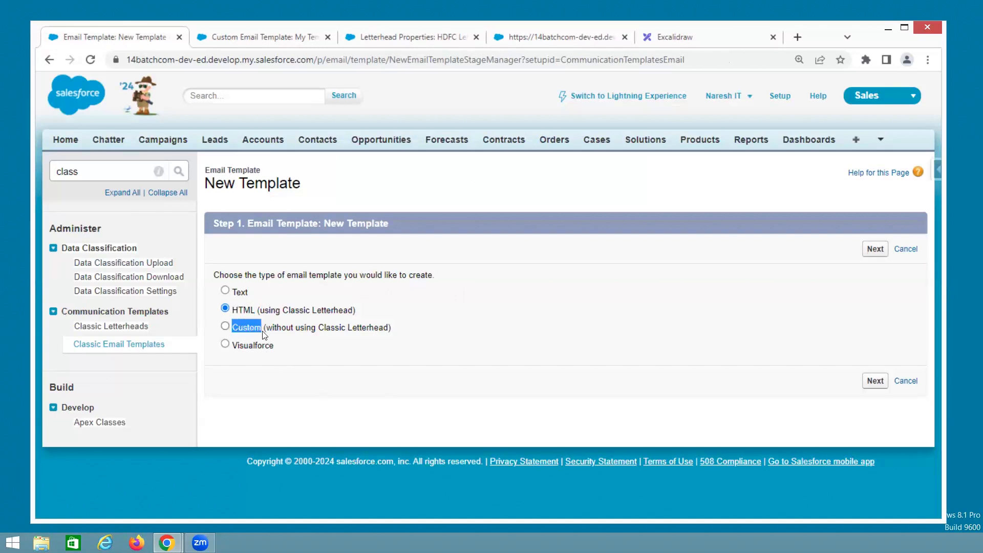
{"action": "left_click", "coordinate": [538, 37]}
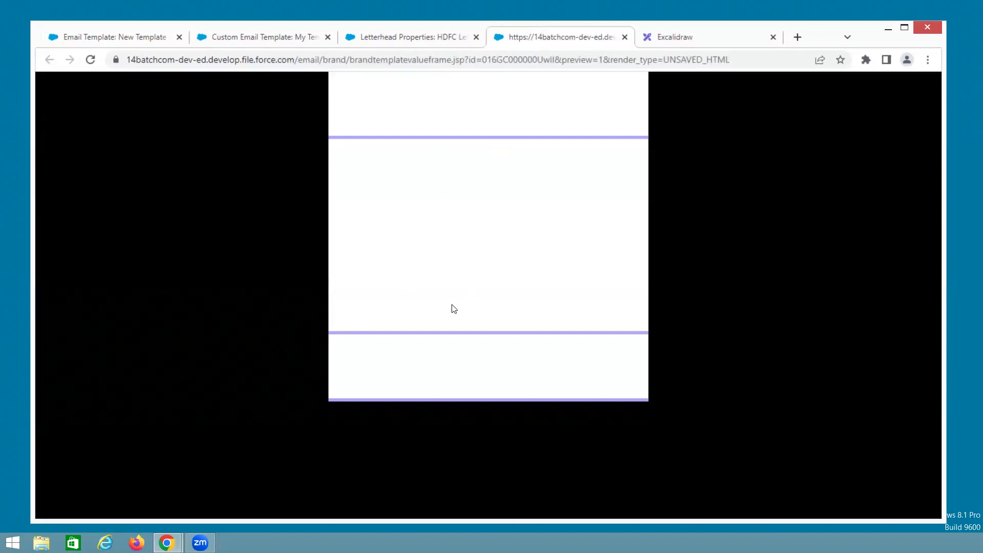
{"action": "left_click", "coordinate": [374, 37]}
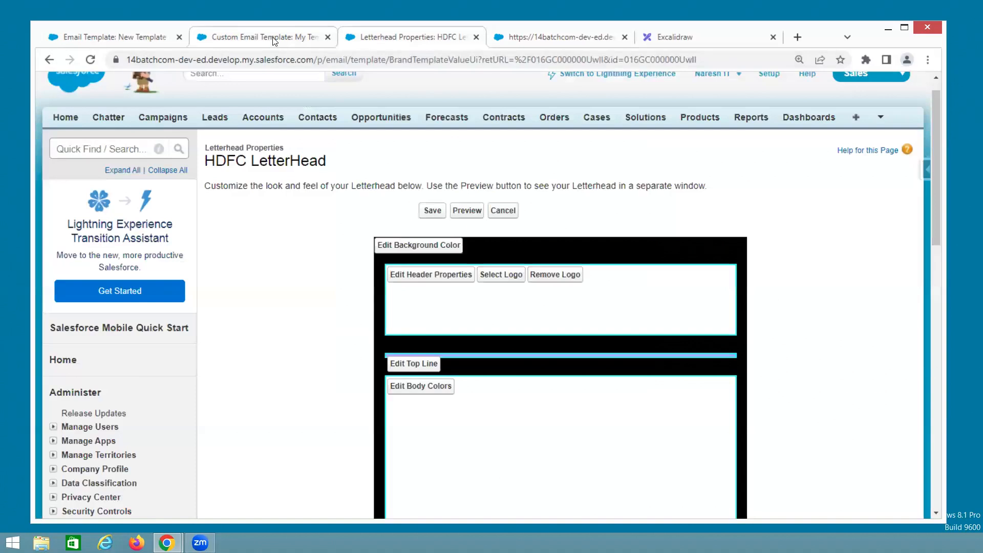
{"action": "left_click", "coordinate": [282, 37]}
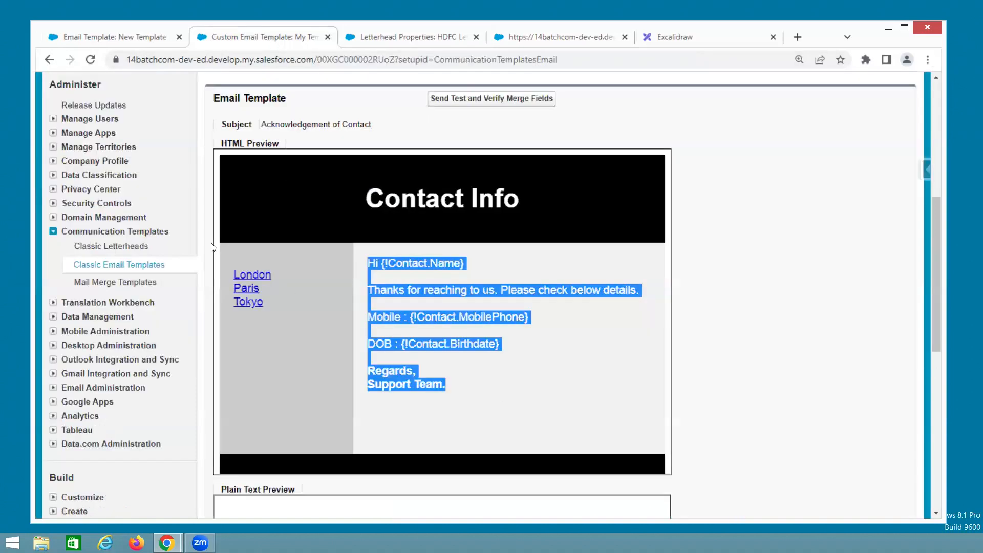
{"action": "left_click", "coordinate": [537, 35]}
{"action": "left_click", "coordinate": [134, 39]}
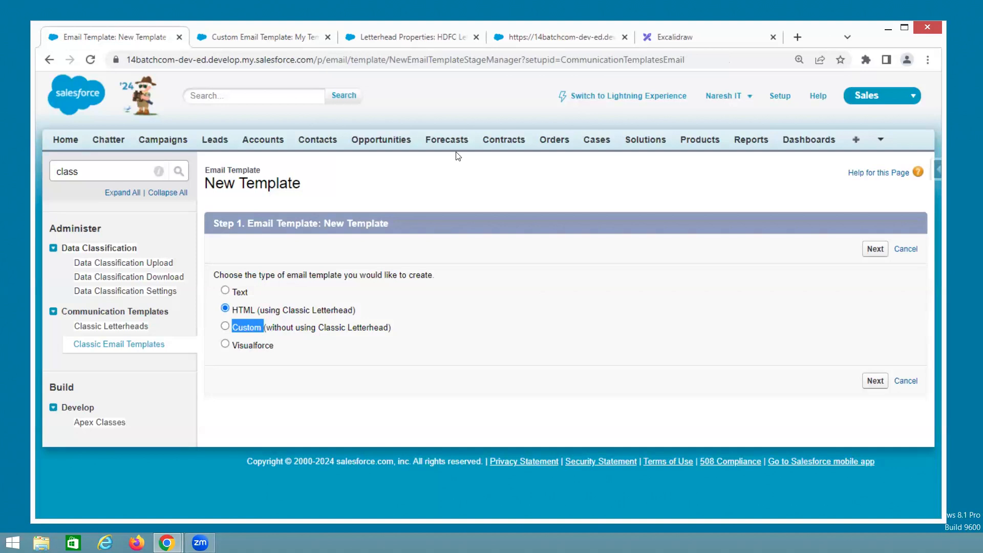
{"action": "left_click", "coordinate": [401, 36]}
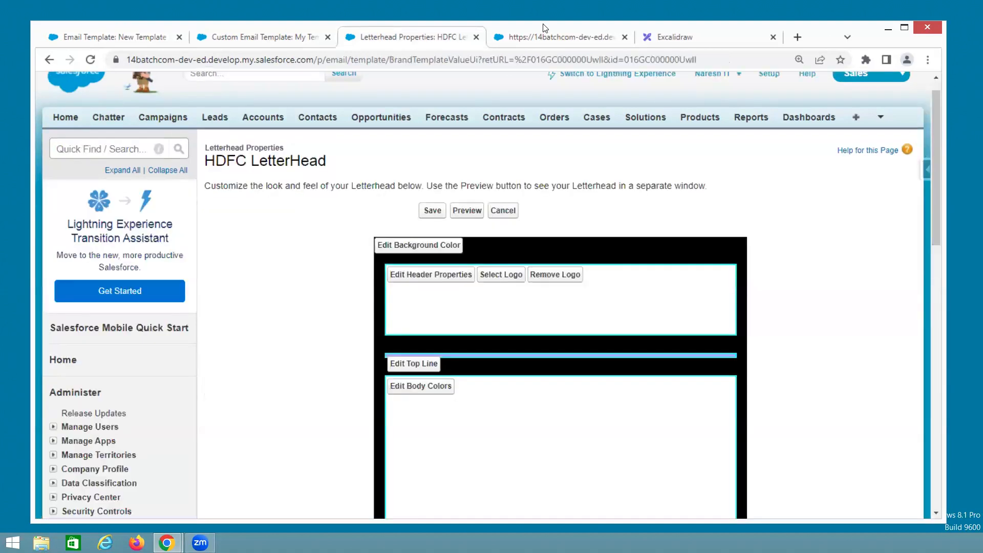
{"action": "left_click", "coordinate": [556, 37]}
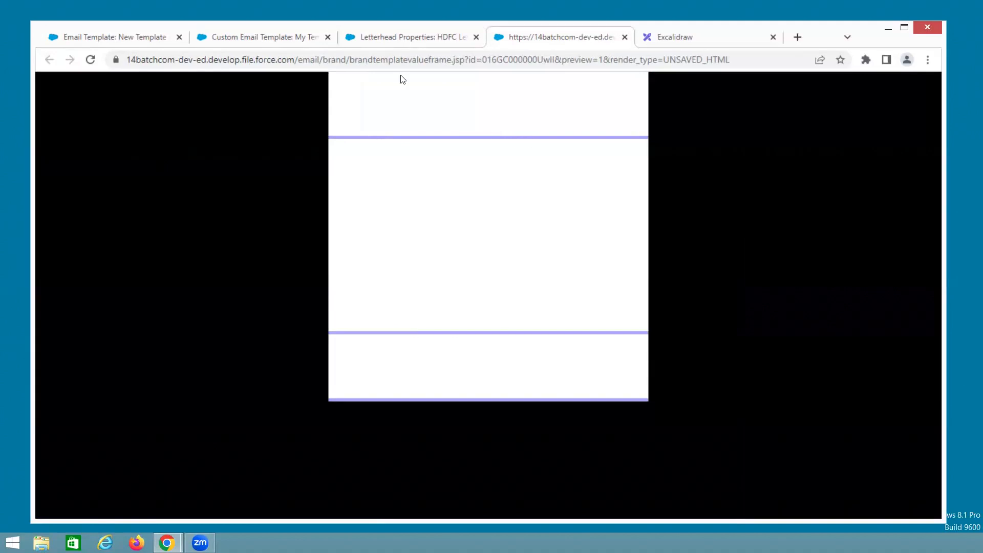
Step: Set the top line of the HDFC LetterHead to black (#000000) with a height of 2 pixels
{"action": "left_click", "coordinate": [381, 36]}
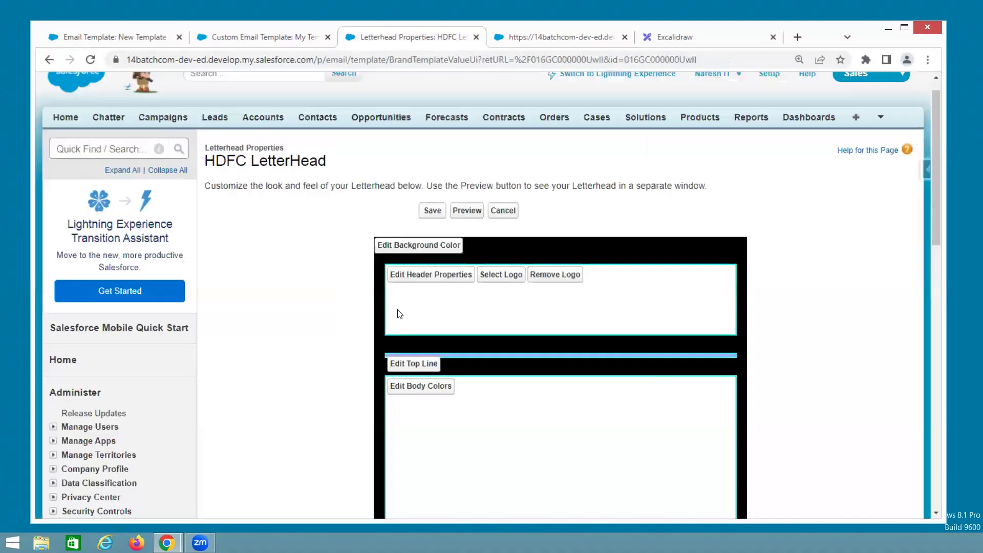
{"action": "left_click", "coordinate": [410, 364]}
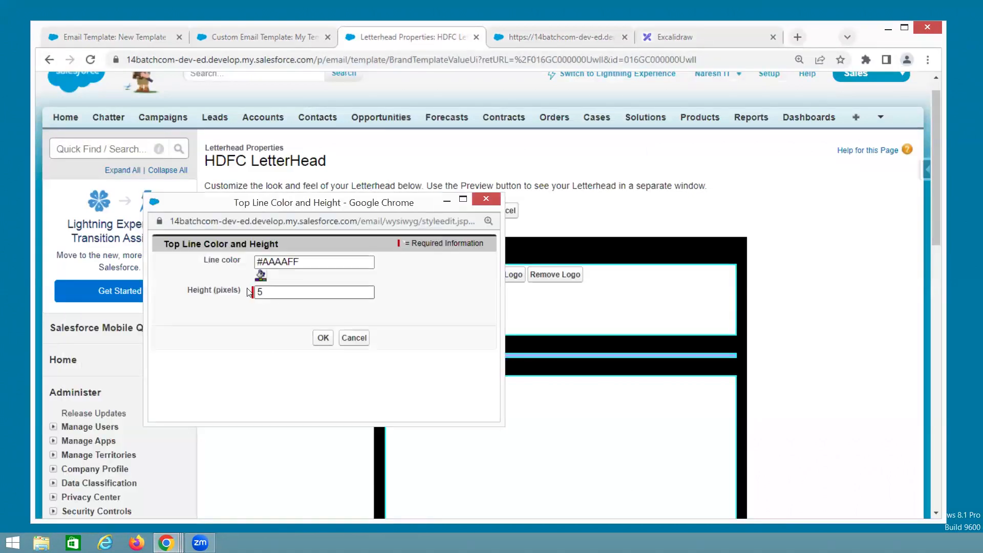
{"action": "left_click", "coordinate": [261, 276]}
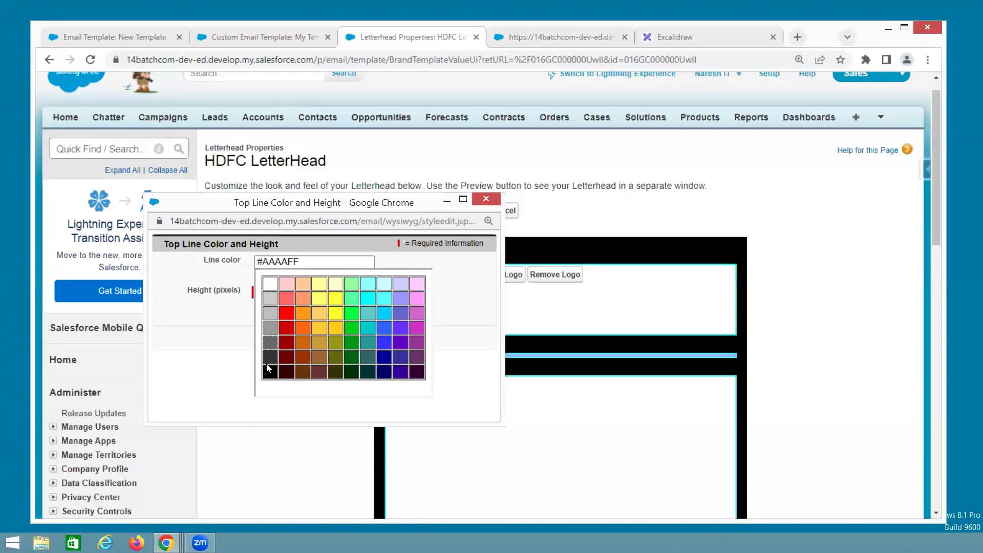
{"action": "left_click", "coordinate": [258, 378]}
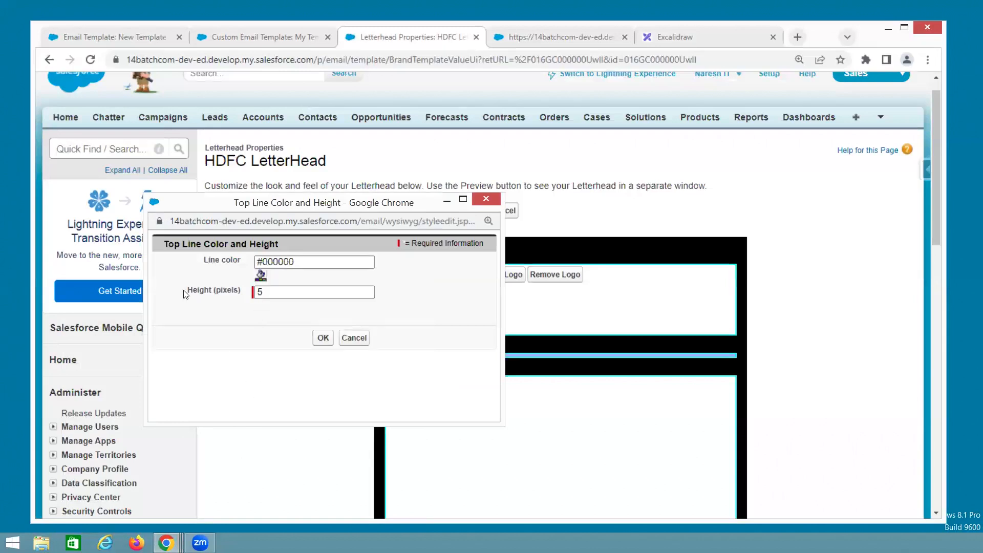
{"action": "left_click_drag", "start_coordinate": [187, 295], "coordinate": [210, 297]}
{"action": "left_click_drag", "start_coordinate": [265, 291], "coordinate": [251, 294]}
{"action": "type", "text": "2"}
{"action": "left_click", "coordinate": [259, 331]}
{"action": "left_click", "coordinate": [324, 337]}
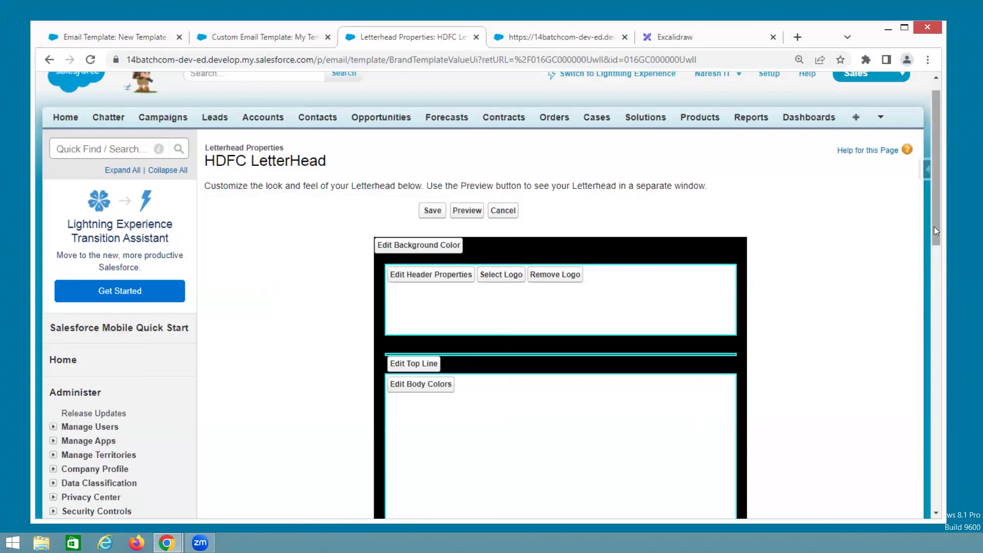
Step: Set the middle line of the letterhead to black with a height of 2 pixels
{"action": "left_click_drag", "start_coordinate": [934, 226], "coordinate": [936, 302]}
{"action": "scroll", "coordinate": [934, 302], "scroll_direction": "down", "scroll_amount": 1}
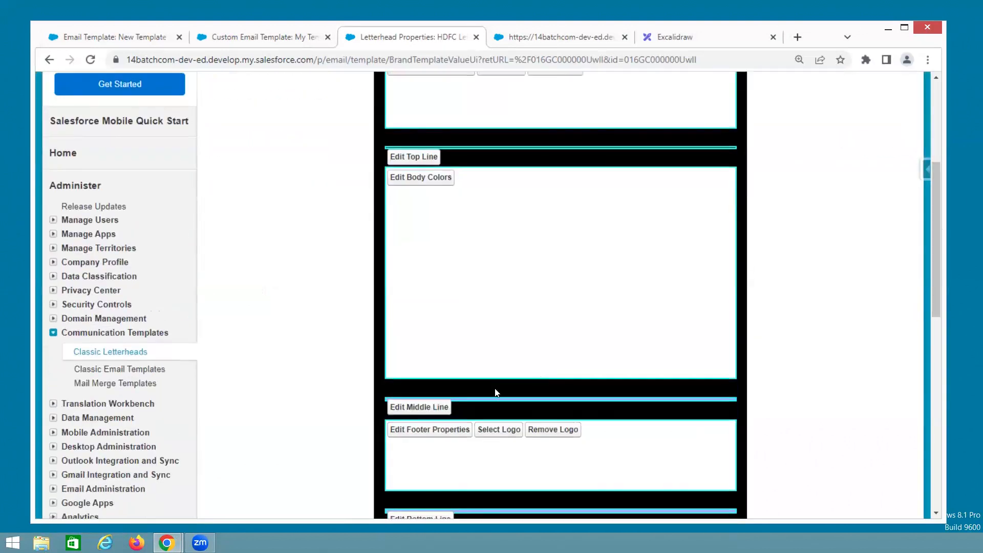
{"action": "left_click", "coordinate": [430, 407]}
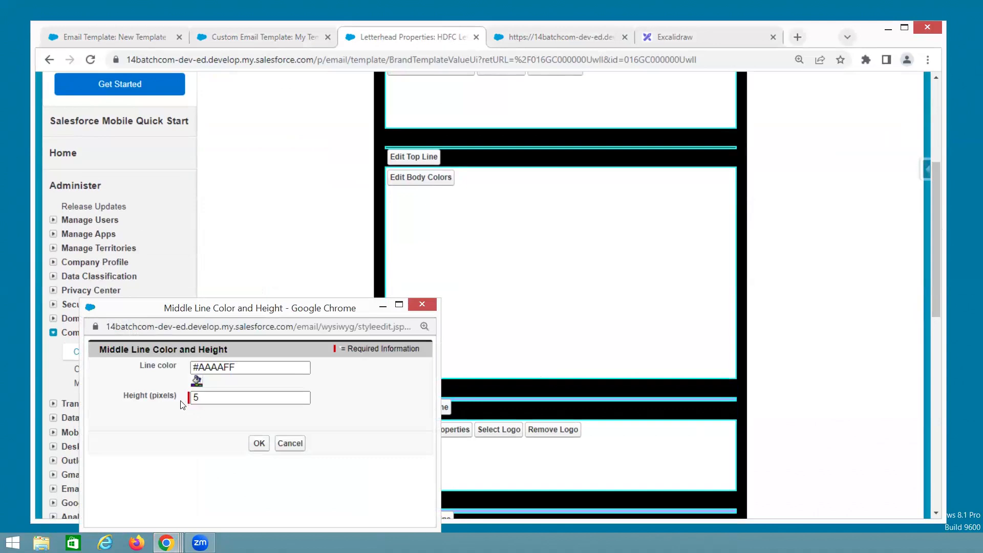
{"action": "left_click", "coordinate": [196, 381]}
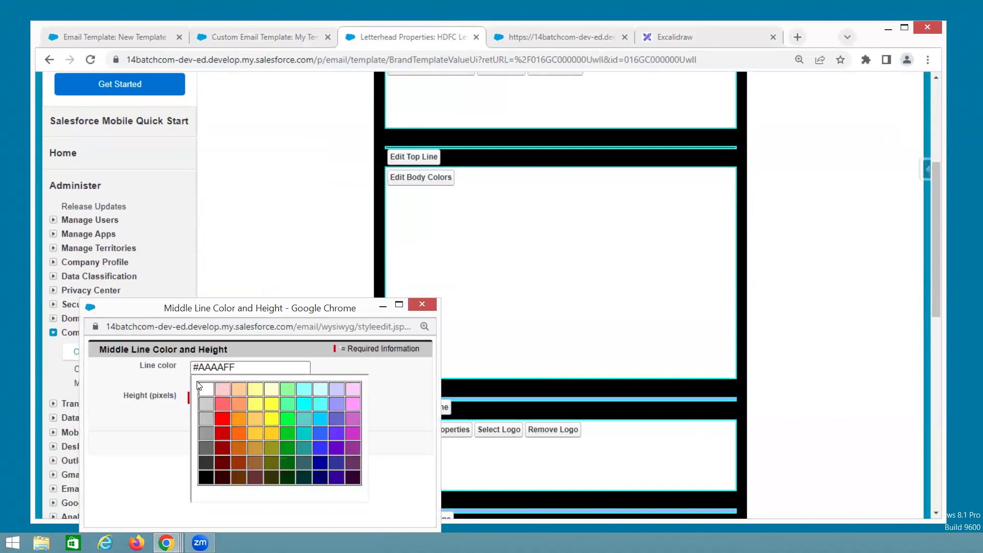
{"action": "left_click", "coordinate": [202, 475]}
{"action": "left_click_drag", "start_coordinate": [196, 398], "coordinate": [183, 400]}
{"action": "type", "text": "2"}
{"action": "left_click", "coordinate": [258, 444]}
Step: Preview the letterhead to check the top and middle lines, and return to its properties
{"action": "left_click_drag", "start_coordinate": [933, 295], "coordinate": [930, 204]}
{"action": "left_click", "coordinate": [468, 232]}
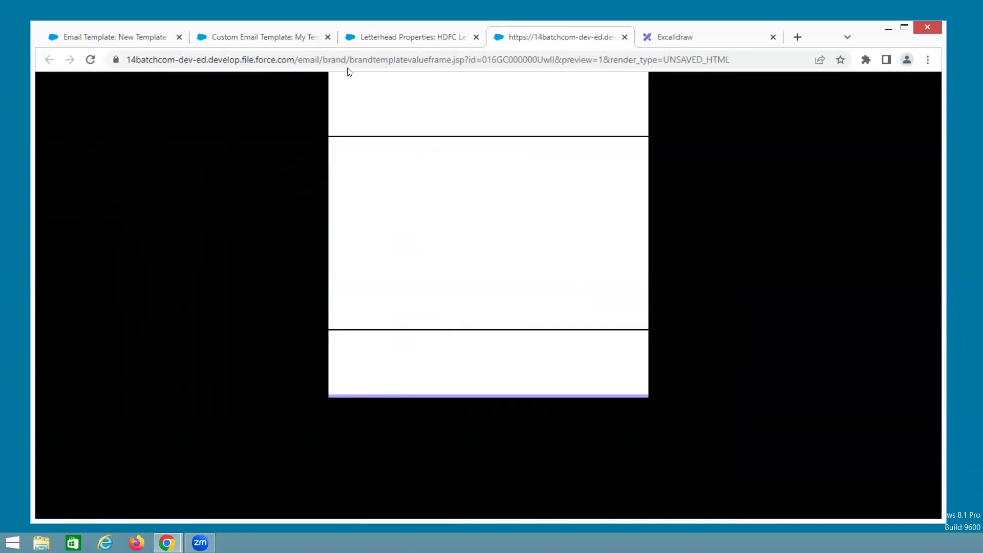
{"action": "left_click", "coordinate": [378, 41]}
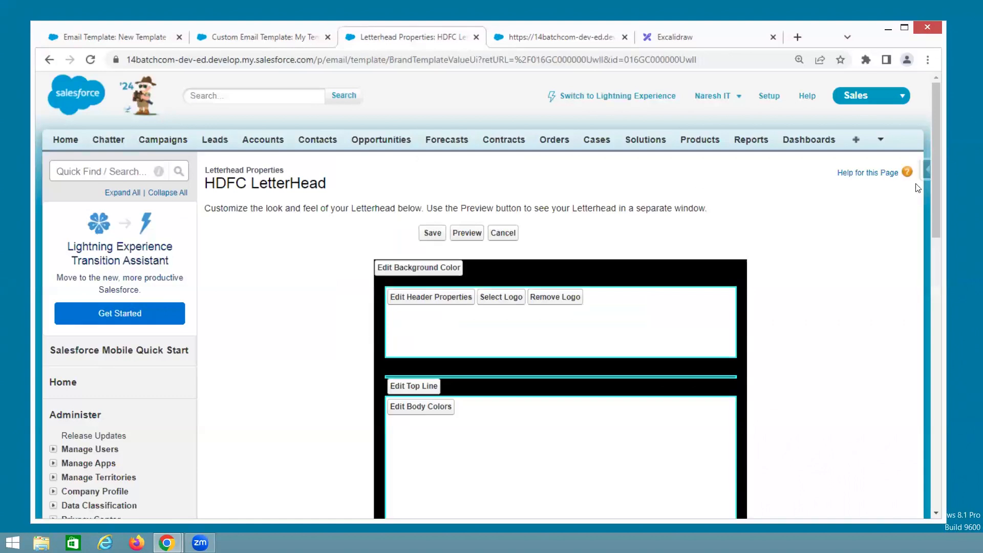
Step: Set the bottom line of the letterhead to black (#000000) with a height of 2 pixels
{"action": "scroll", "coordinate": [931, 247], "scroll_direction": "down", "scroll_amount": 1}
{"action": "scroll", "coordinate": [928, 277], "scroll_direction": "down", "scroll_amount": 6}
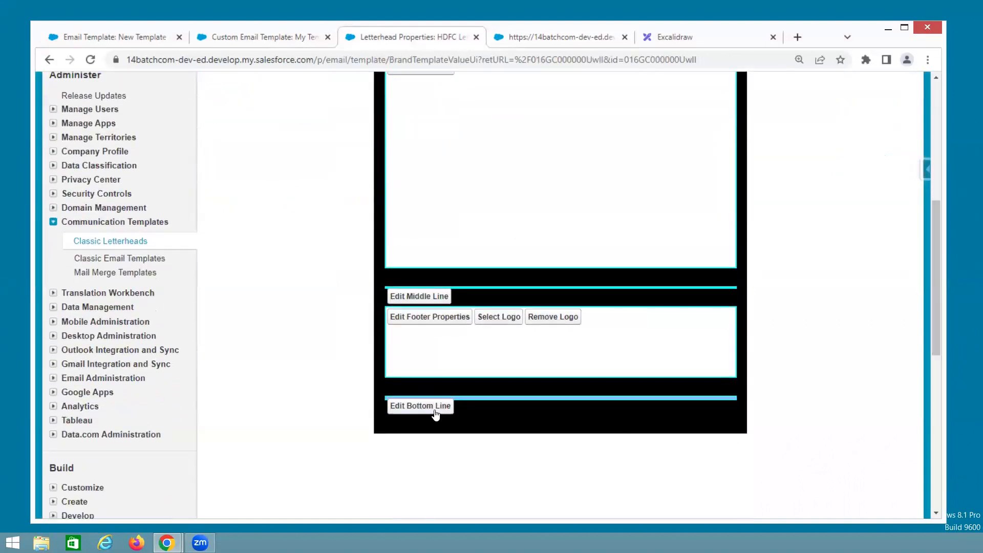
{"action": "left_click", "coordinate": [435, 408]}
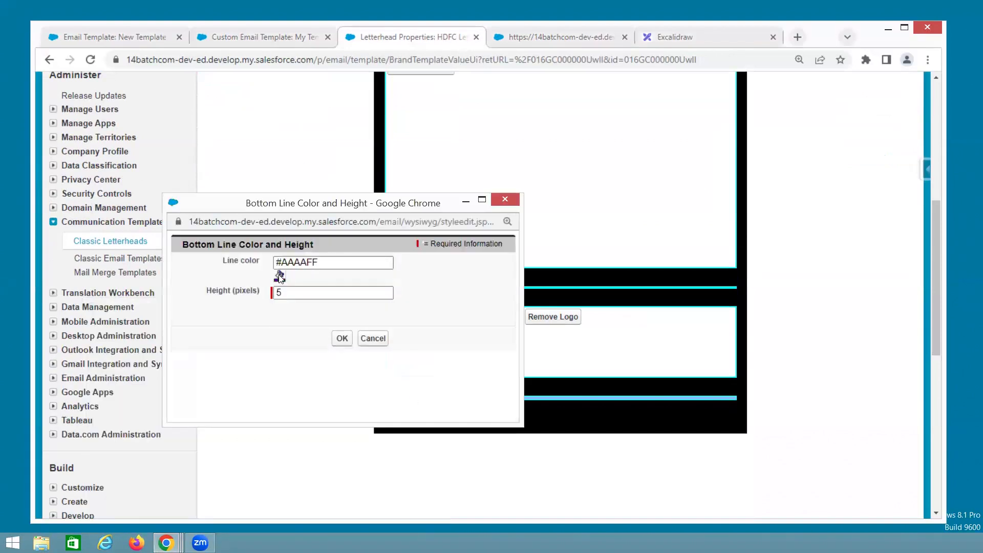
{"action": "left_click", "coordinate": [280, 278]}
{"action": "left_click", "coordinate": [285, 377]}
{"action": "left_click", "coordinate": [260, 294]}
{"action": "type", "text": "2"}
{"action": "left_click", "coordinate": [342, 338]}
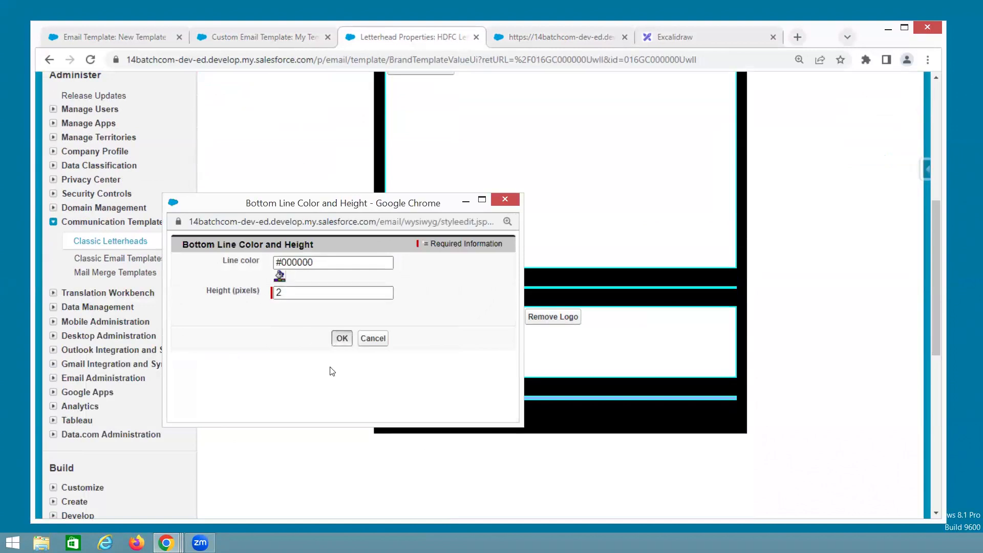
Step: Preview the letterhead again with the edited bottom line, and return to its properties
{"action": "left_click_drag", "start_coordinate": [932, 326], "coordinate": [929, 204]}
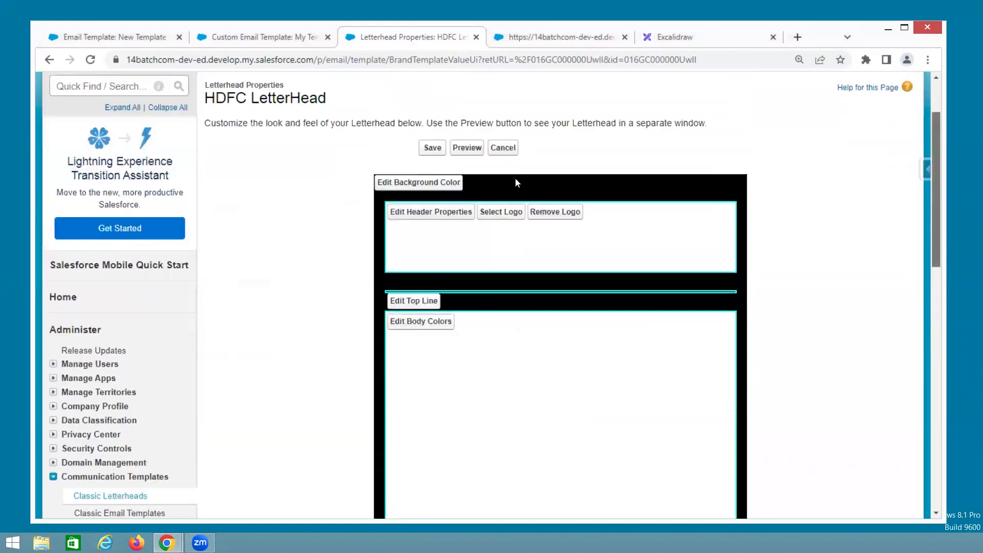
{"action": "left_click", "coordinate": [468, 189]}
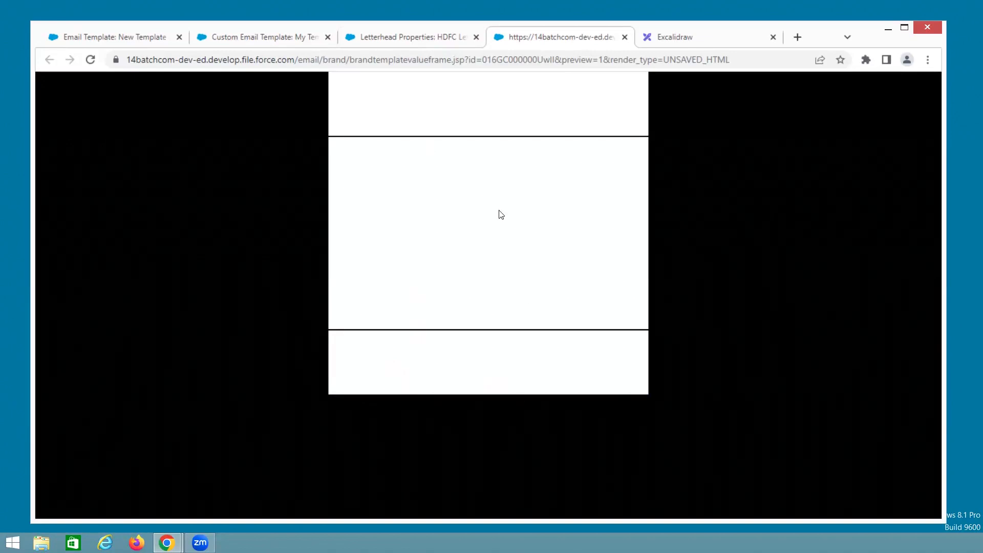
{"action": "left_click", "coordinate": [397, 33]}
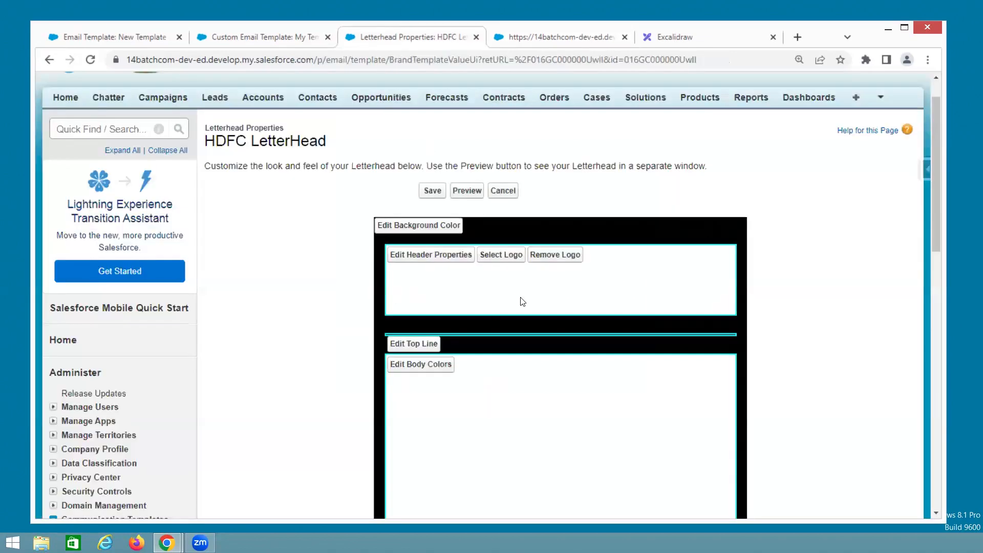
Step: Insert the Apollo Hospital logo from the R & D Folder into the letterhead's header
{"action": "left_click", "coordinate": [501, 256]}
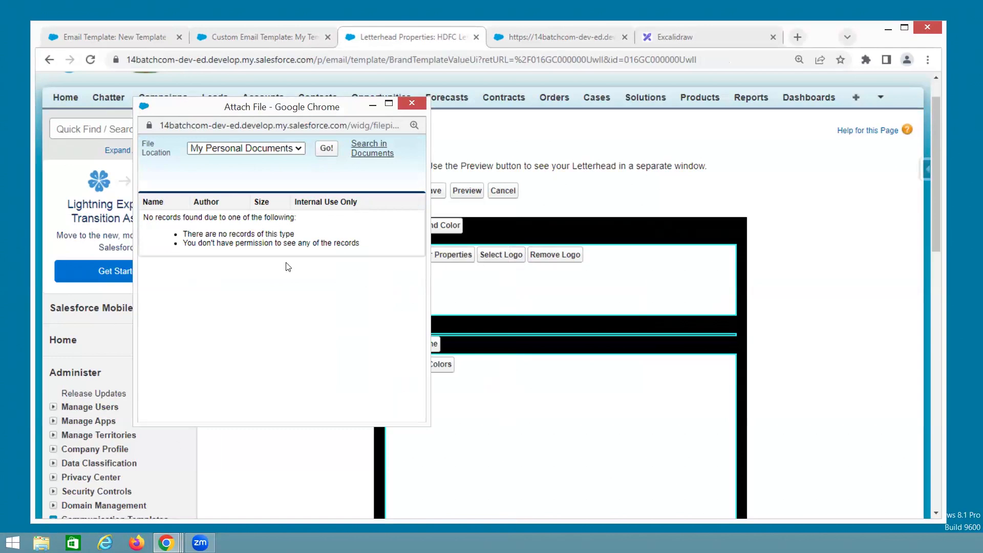
{"action": "left_click", "coordinate": [270, 151]}
{"action": "left_click", "coordinate": [236, 172]}
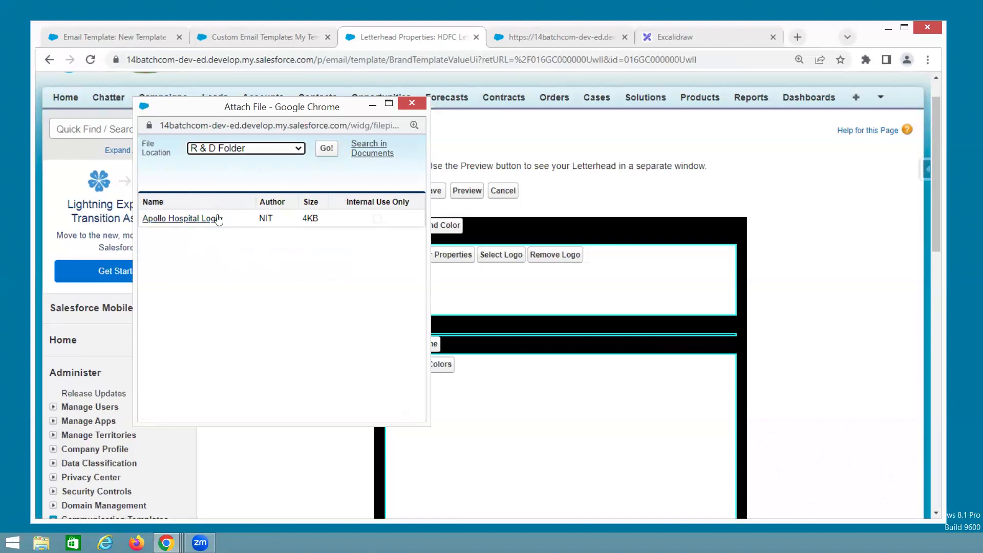
{"action": "left_click", "coordinate": [183, 220]}
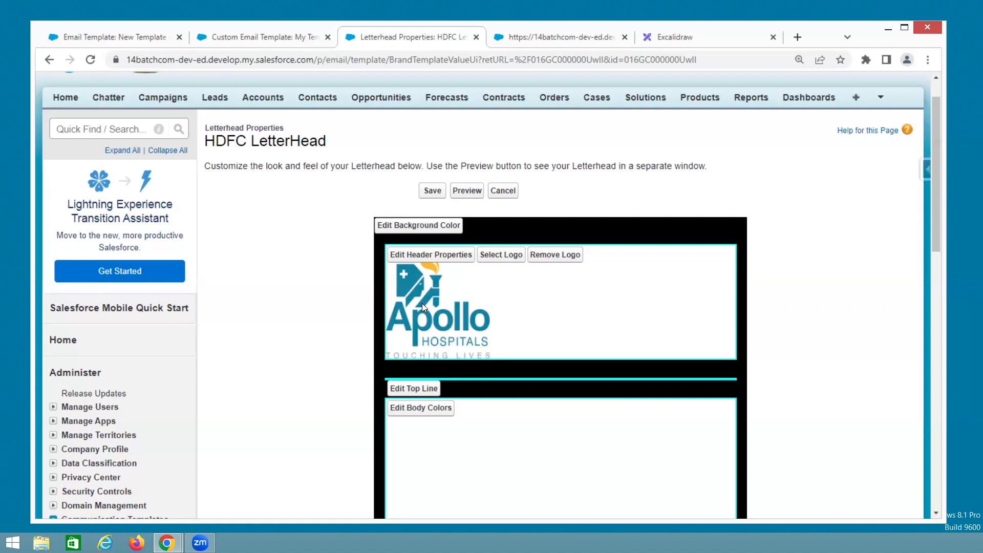
Step: Set the header's horizontal alignment to Center and its height to 80 pixels
{"action": "left_click", "coordinate": [445, 259]}
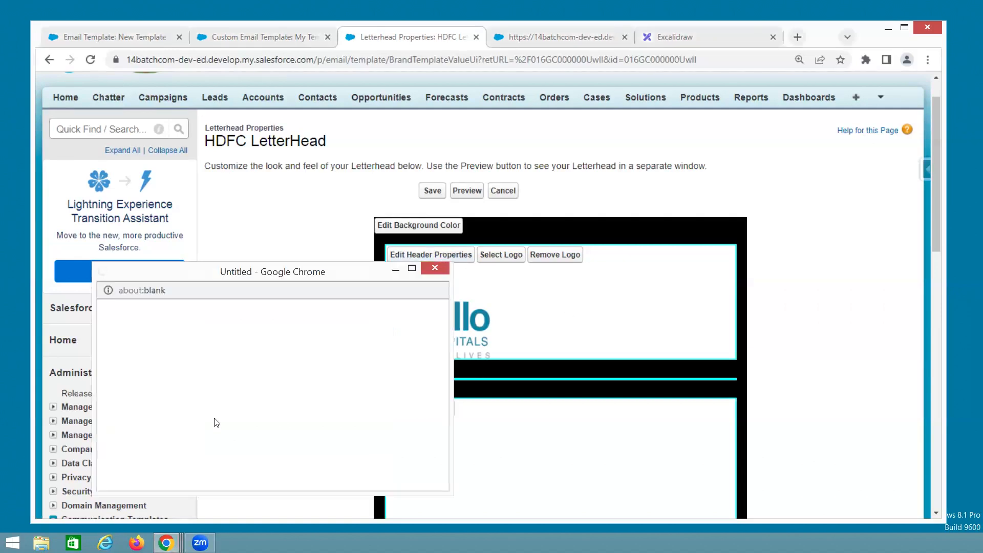
{"action": "left_click", "coordinate": [226, 363]}
{"action": "left_click", "coordinate": [220, 395]}
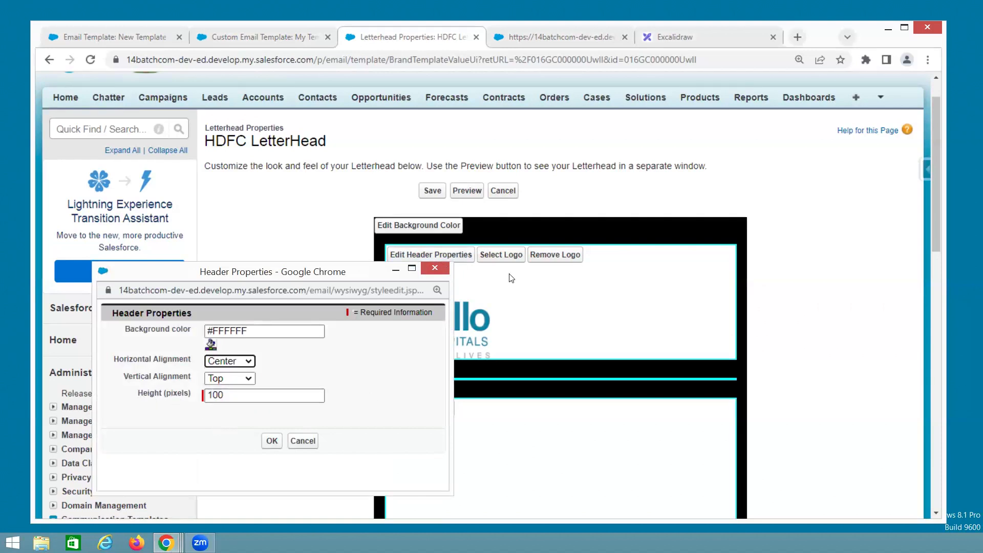
{"action": "left_click", "coordinate": [201, 397]}
{"action": "key", "text": "ctrl+a"}
{"action": "type", "text": "80"}
{"action": "left_click", "coordinate": [270, 442]}
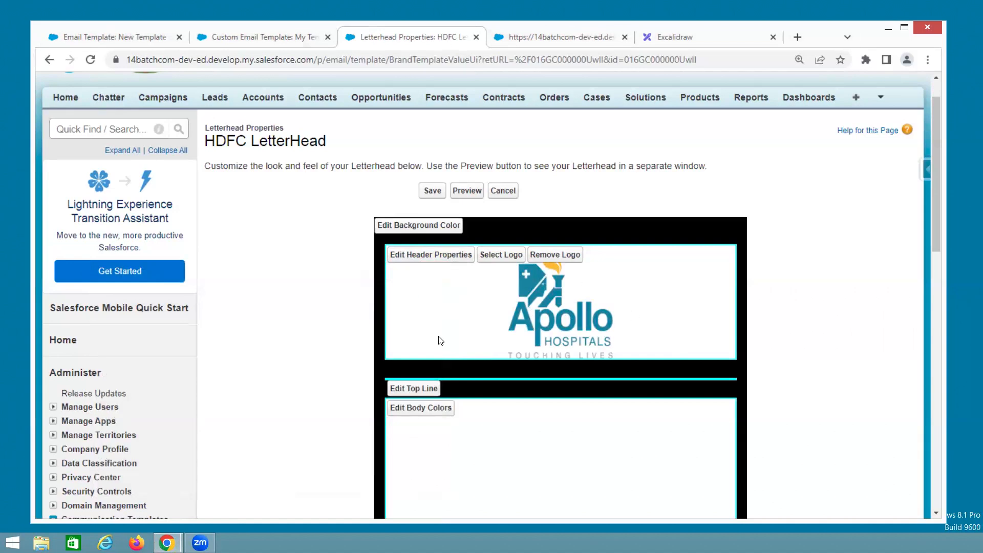
Step: Set the header's background color to black (#000000) and its vertical alignment to Middle, keeping the horizontal alignment at Center
{"action": "left_click", "coordinate": [412, 255]}
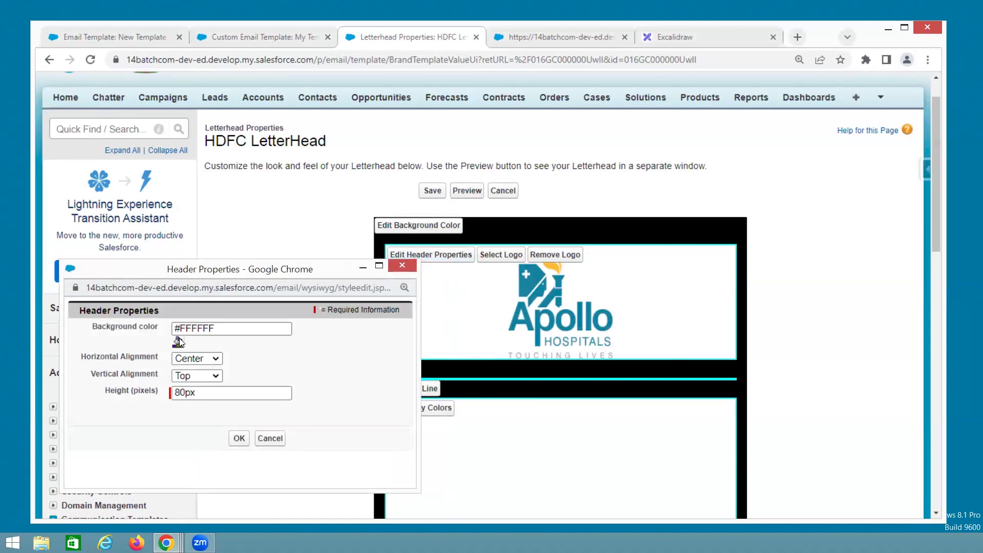
{"action": "left_click", "coordinate": [178, 340]}
{"action": "left_click", "coordinate": [185, 447]}
{"action": "left_click", "coordinate": [201, 359]}
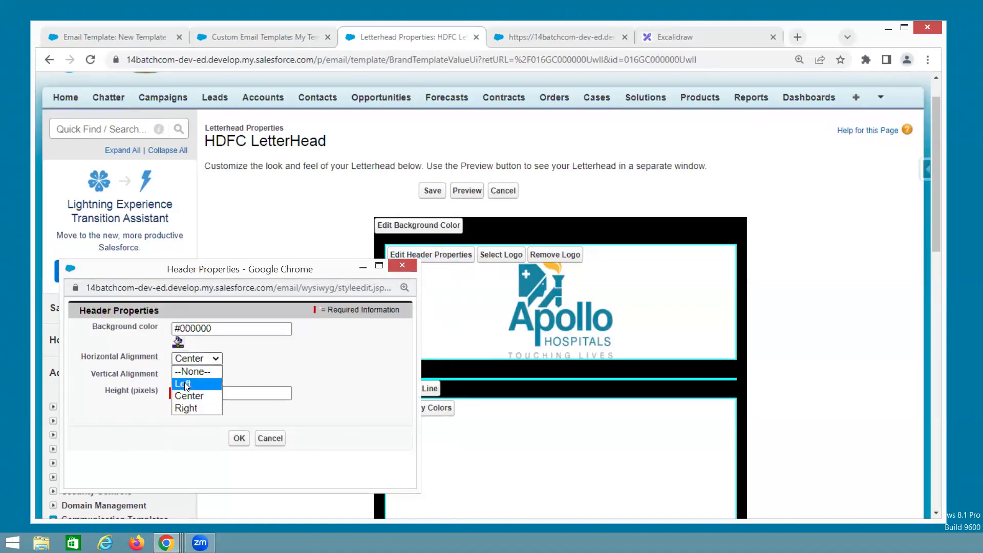
{"action": "left_click", "coordinate": [184, 384]}
{"action": "left_click", "coordinate": [197, 359]}
{"action": "left_click", "coordinate": [190, 397]}
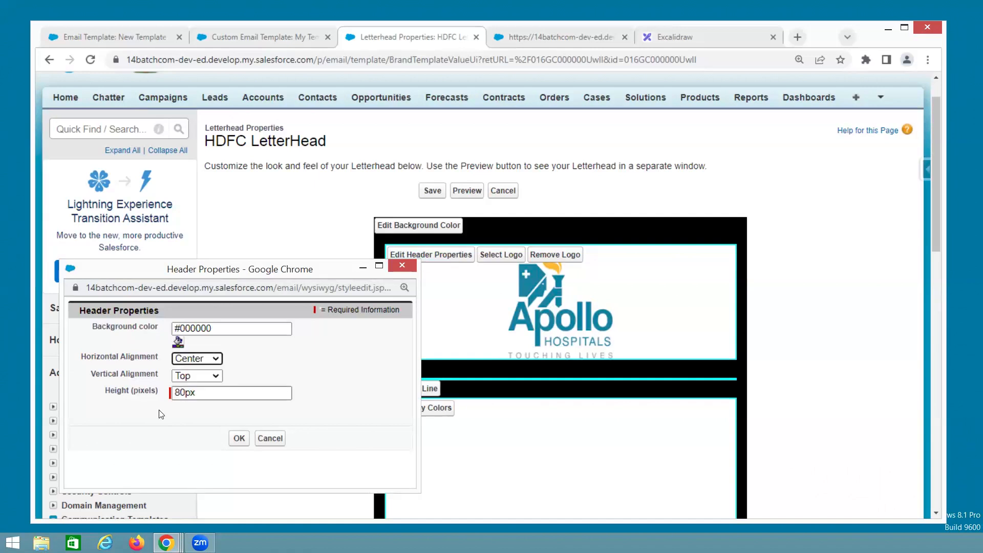
{"action": "left_click", "coordinate": [213, 377]}
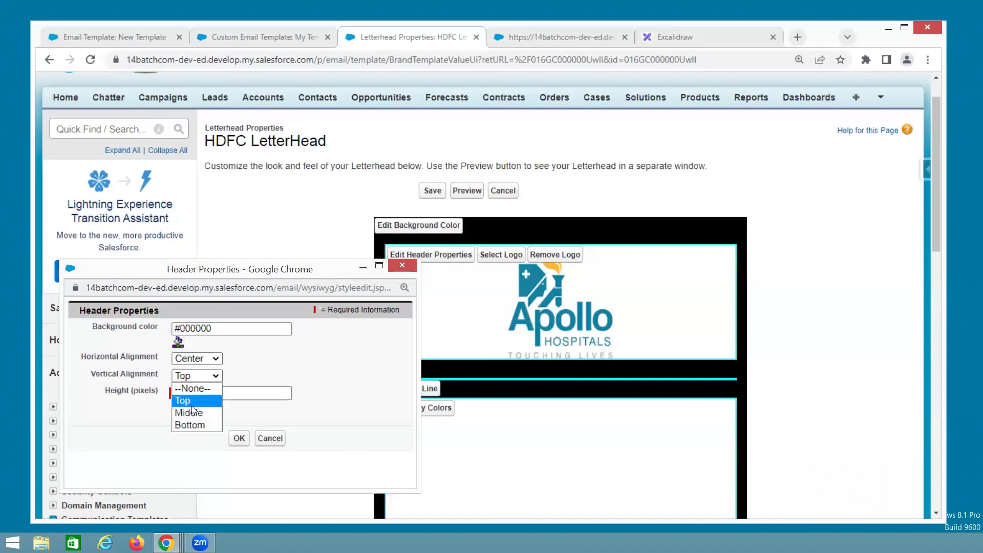
{"action": "left_click", "coordinate": [189, 413]}
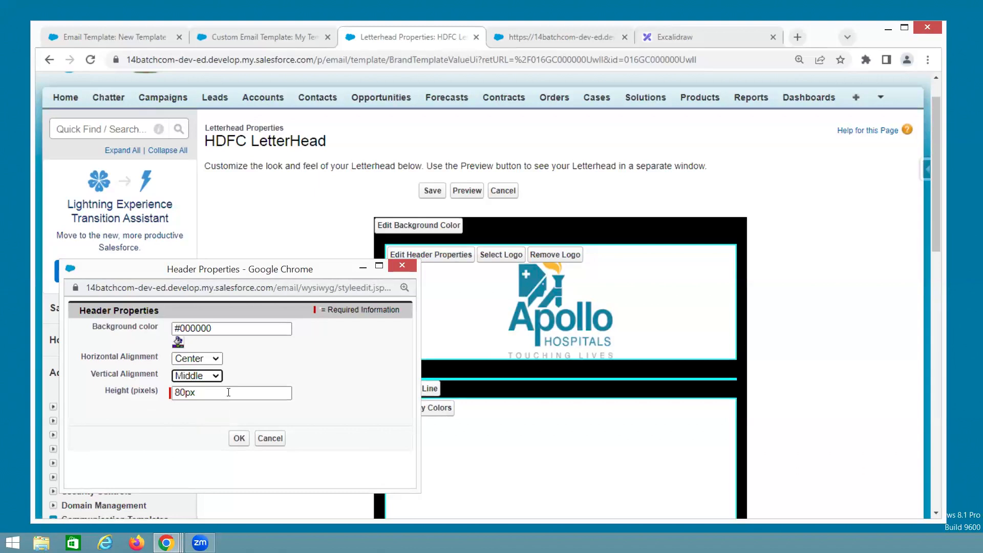
{"action": "left_click", "coordinate": [238, 438]}
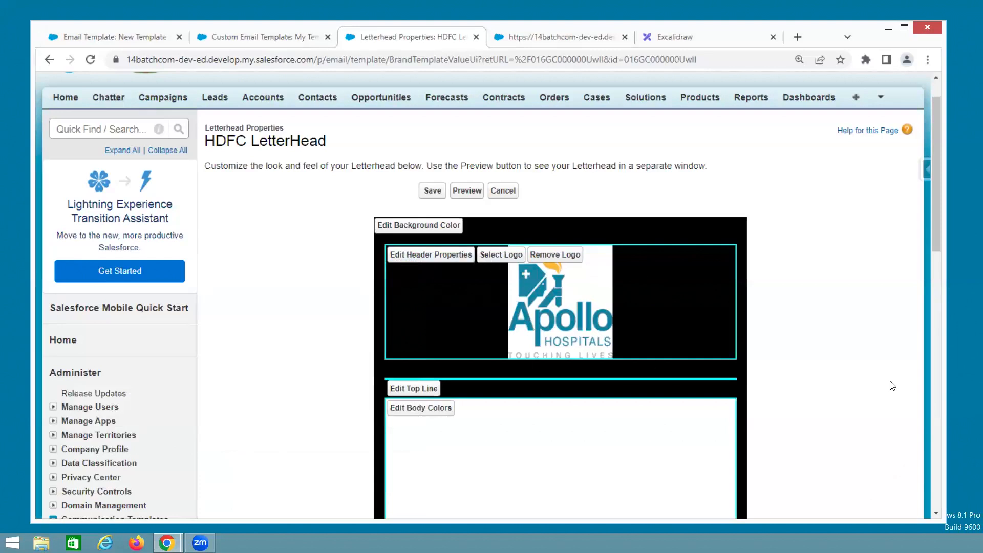
Step: Preview the letterhead with the black header background and centered logo, and return to its properties
{"action": "left_click", "coordinate": [468, 192]}
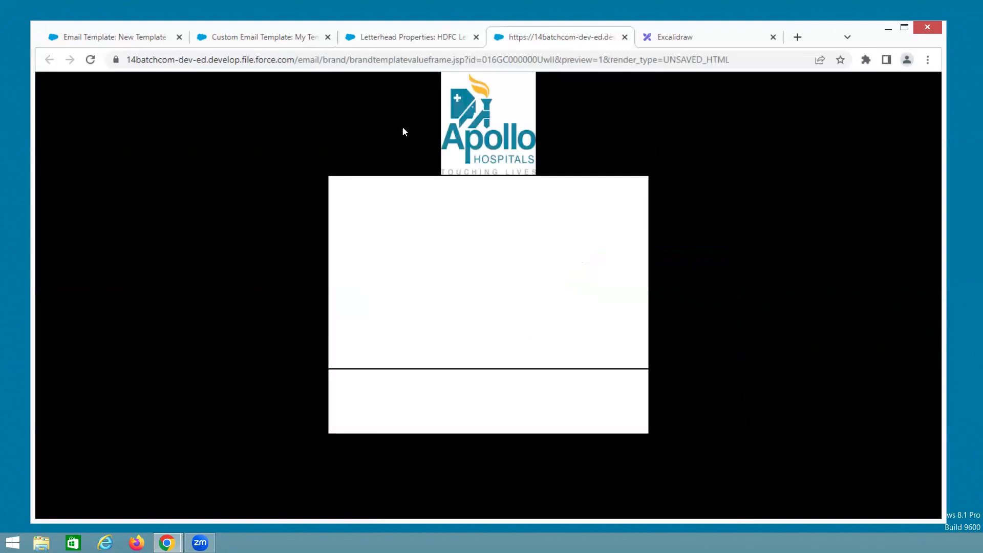
{"action": "left_click", "coordinate": [386, 38]}
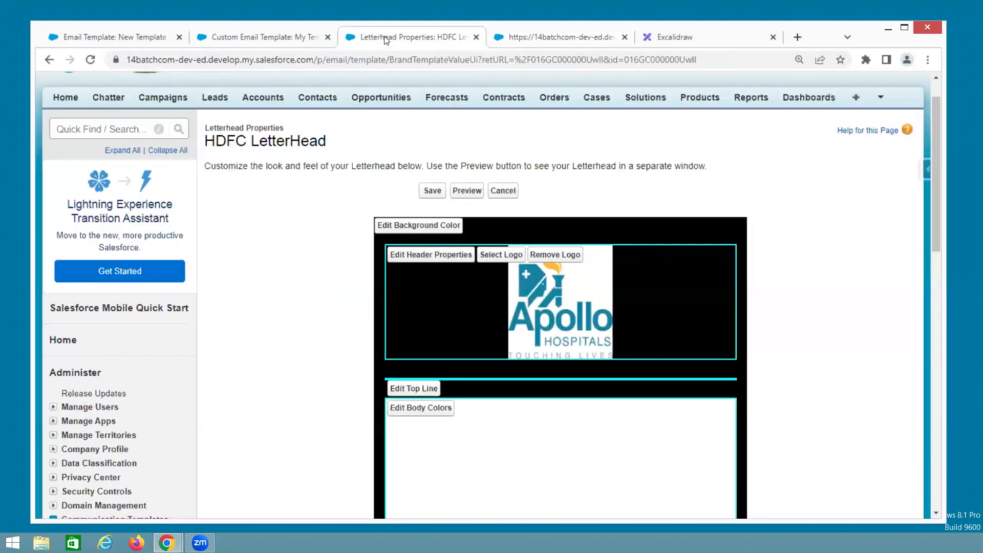
Step: Set the header's background color to white (#FFFFFF) and preview the letterhead with that change
{"action": "left_click", "coordinate": [413, 256]}
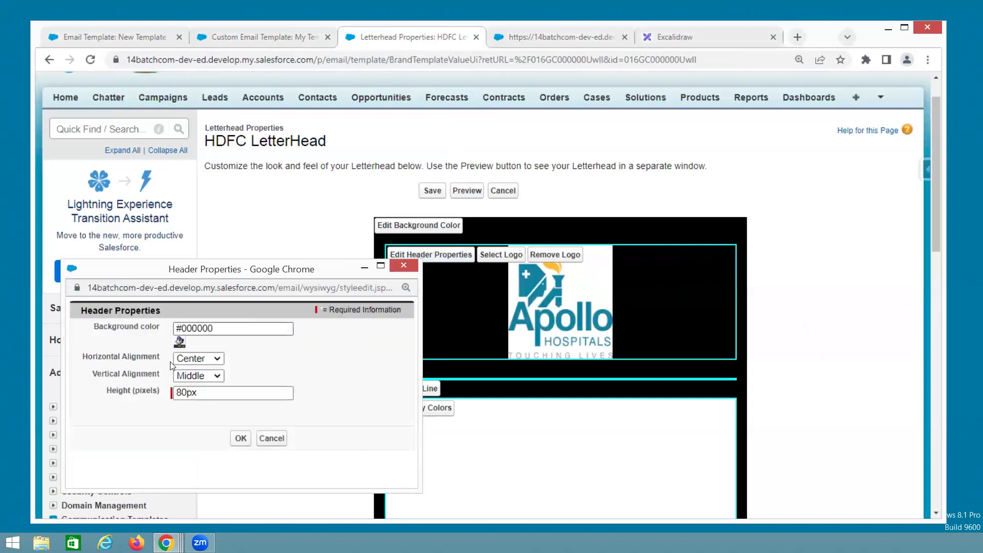
{"action": "left_click", "coordinate": [179, 341]}
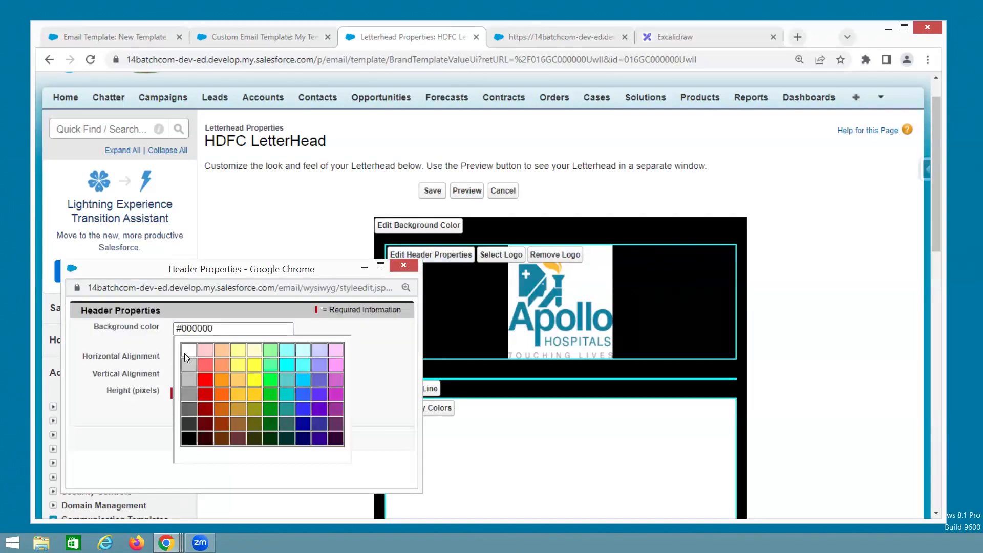
{"action": "left_click", "coordinate": [184, 354]}
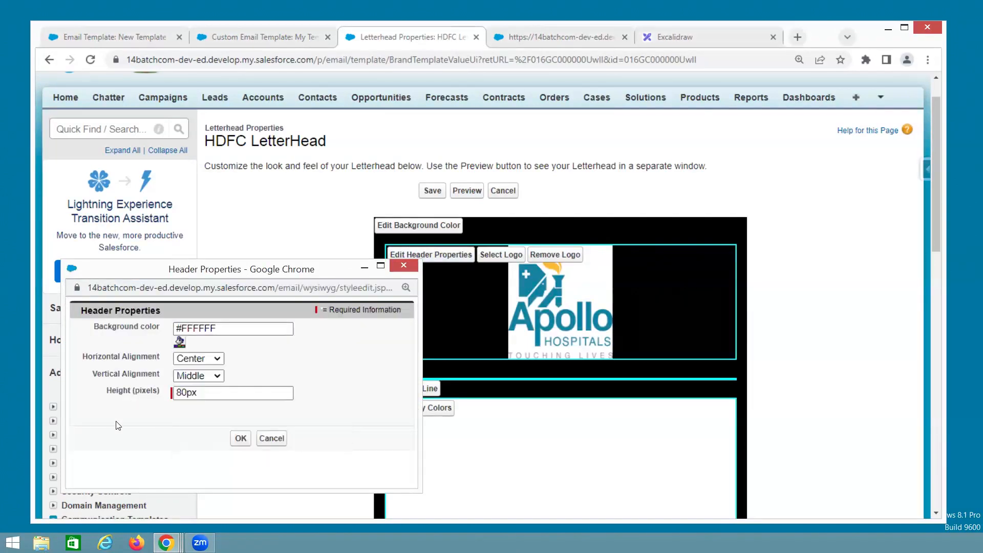
{"action": "left_click", "coordinate": [240, 439]}
{"action": "left_click", "coordinate": [463, 194]}
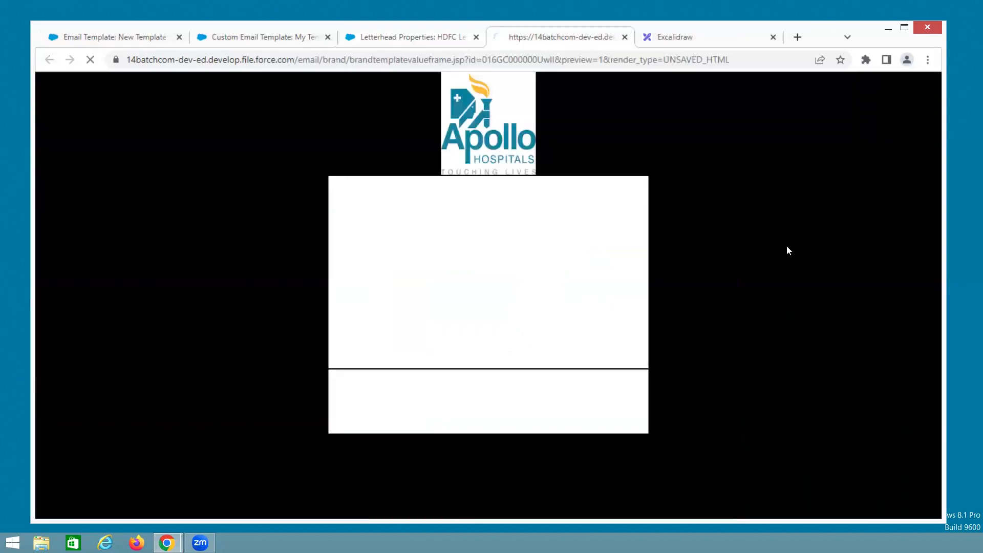